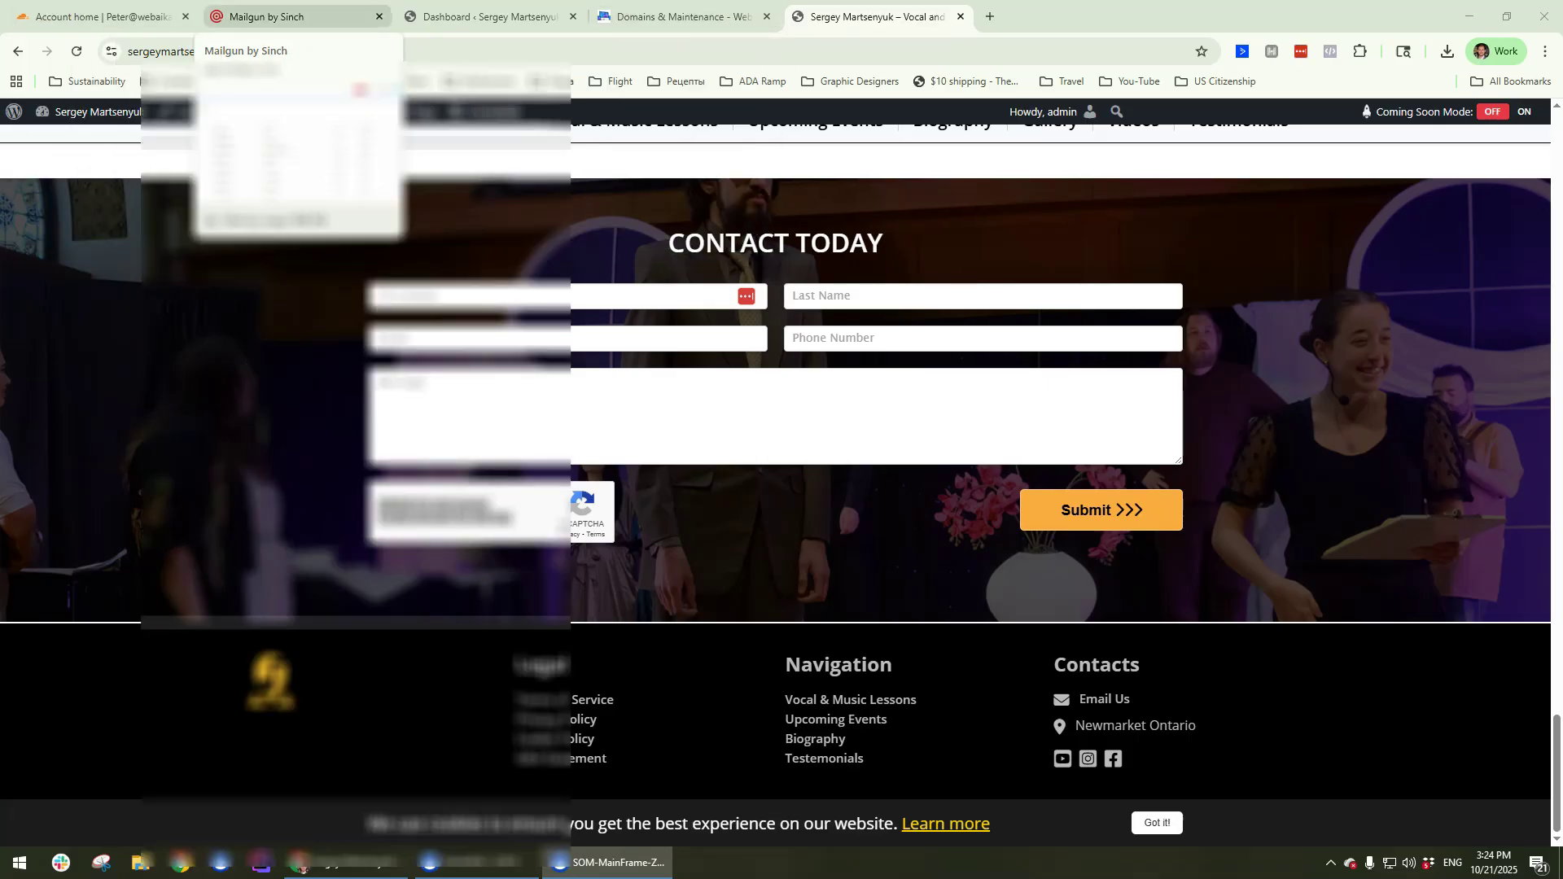
Step: Switch to the Cloudflare dashboard and search the account's products for "turn"
left_click(43, 17)
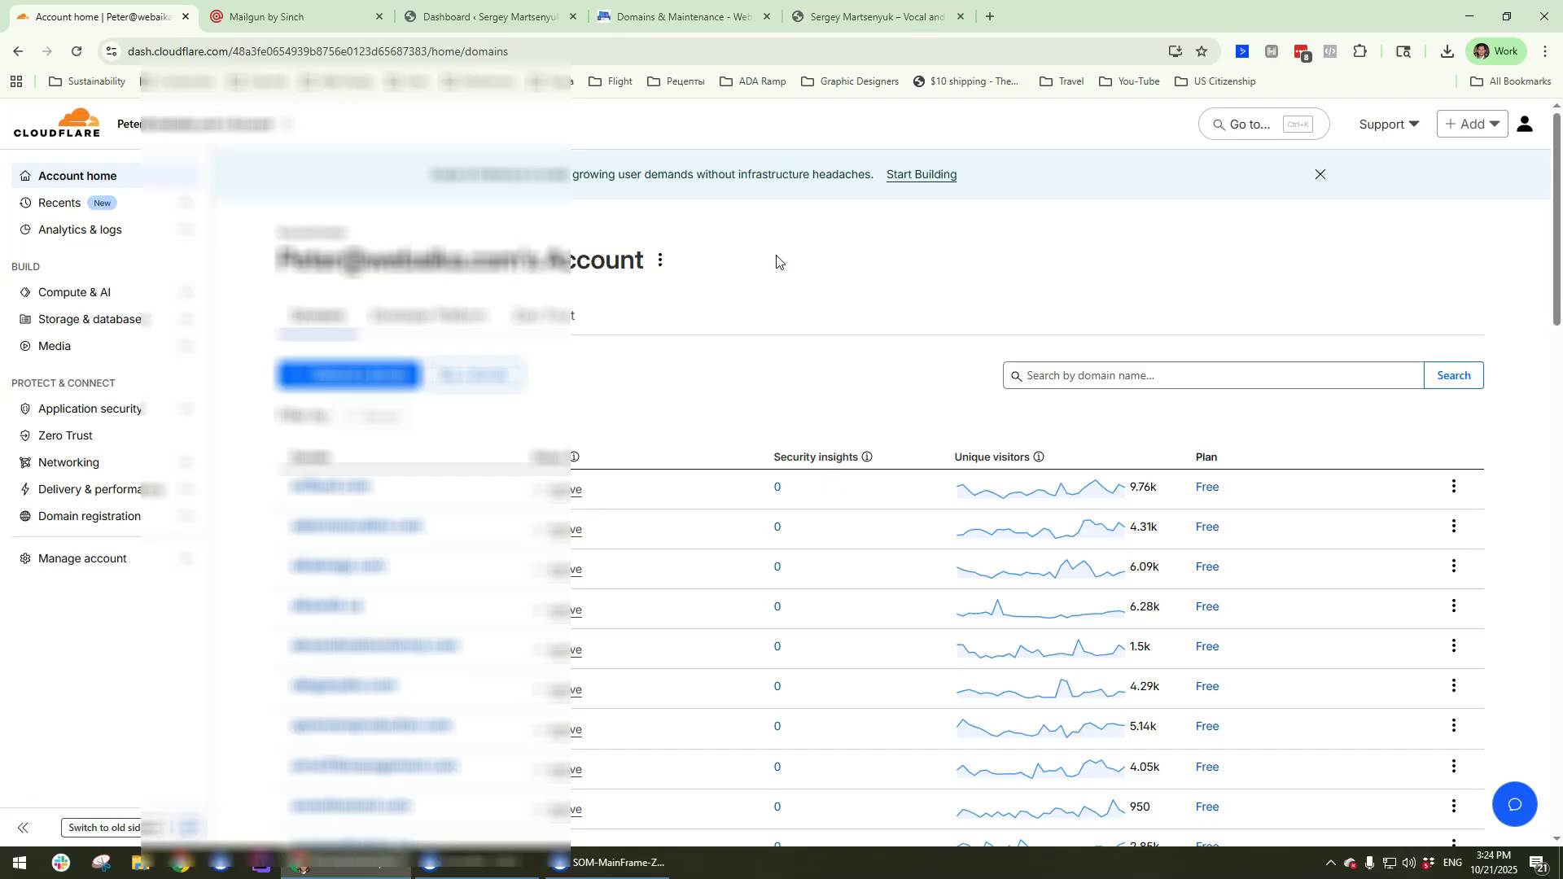
left_click(1227, 130)
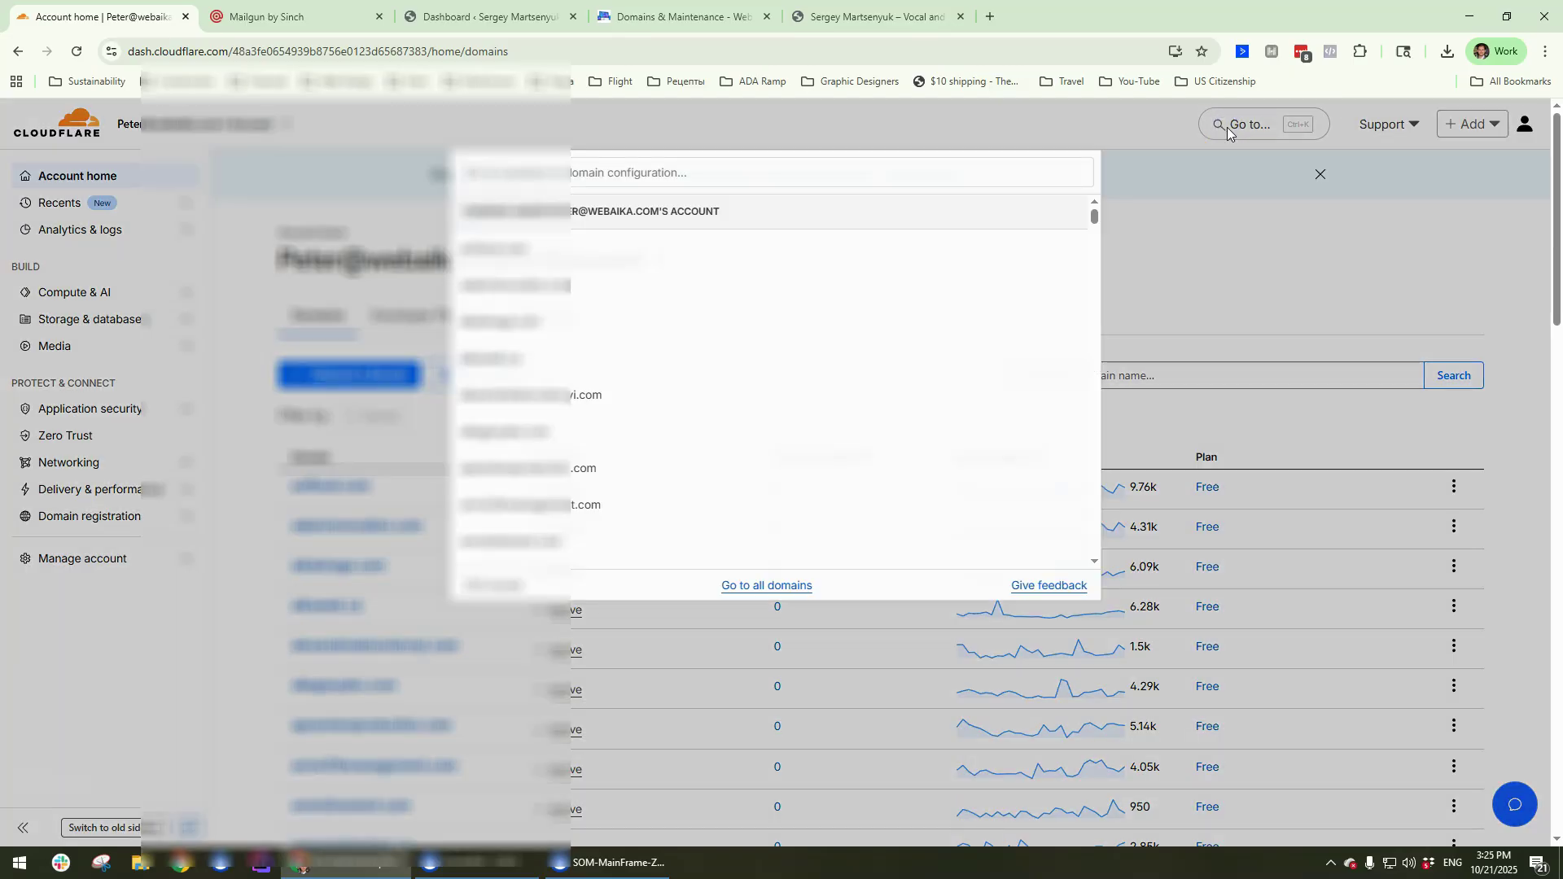
type("tur")
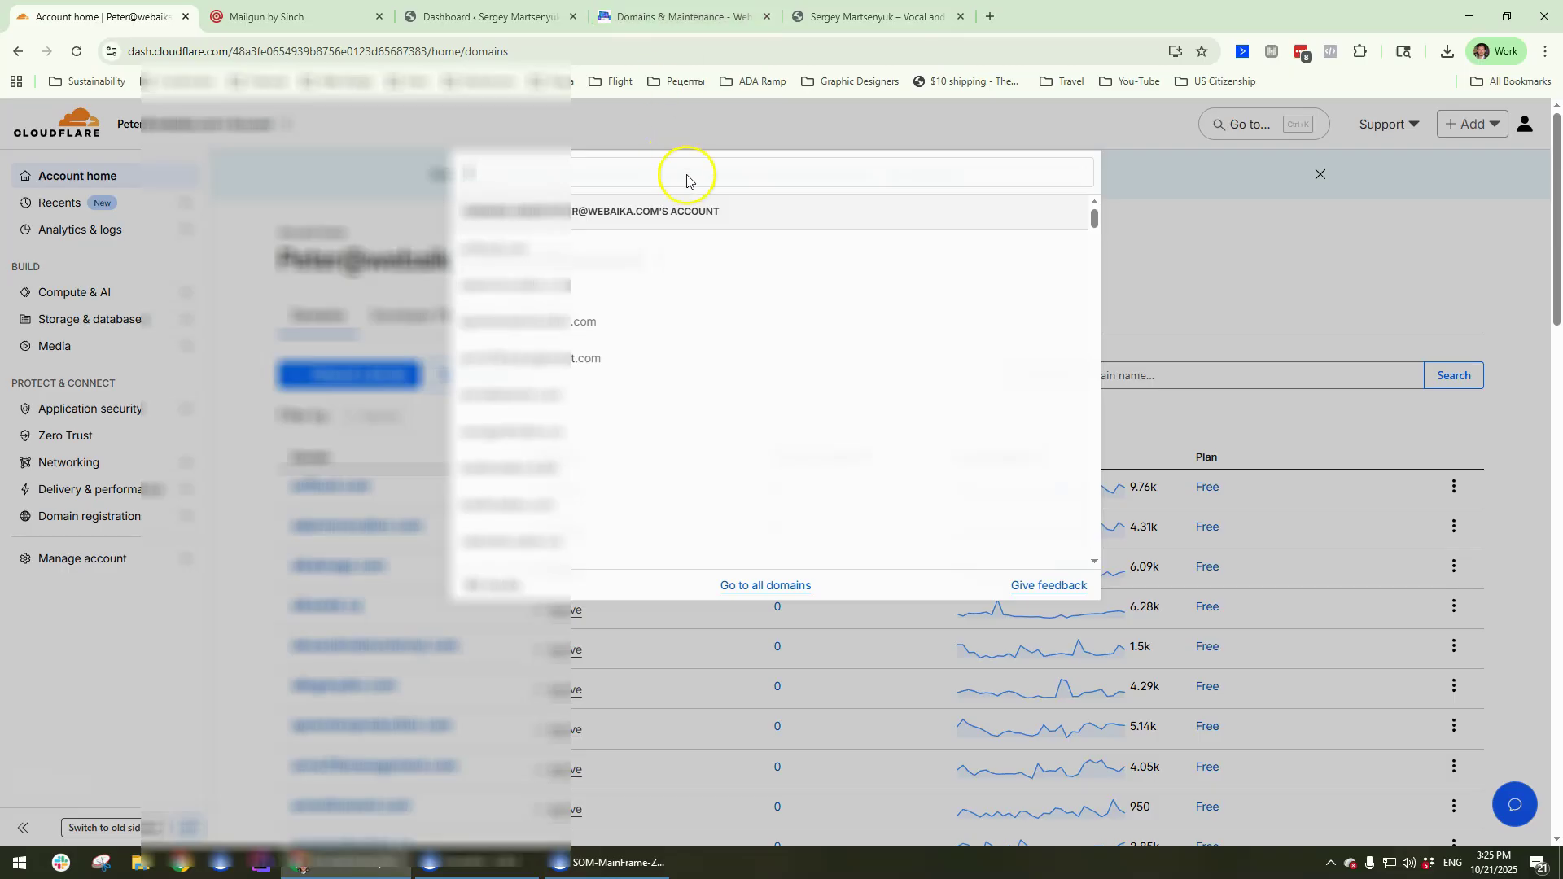
type("n")
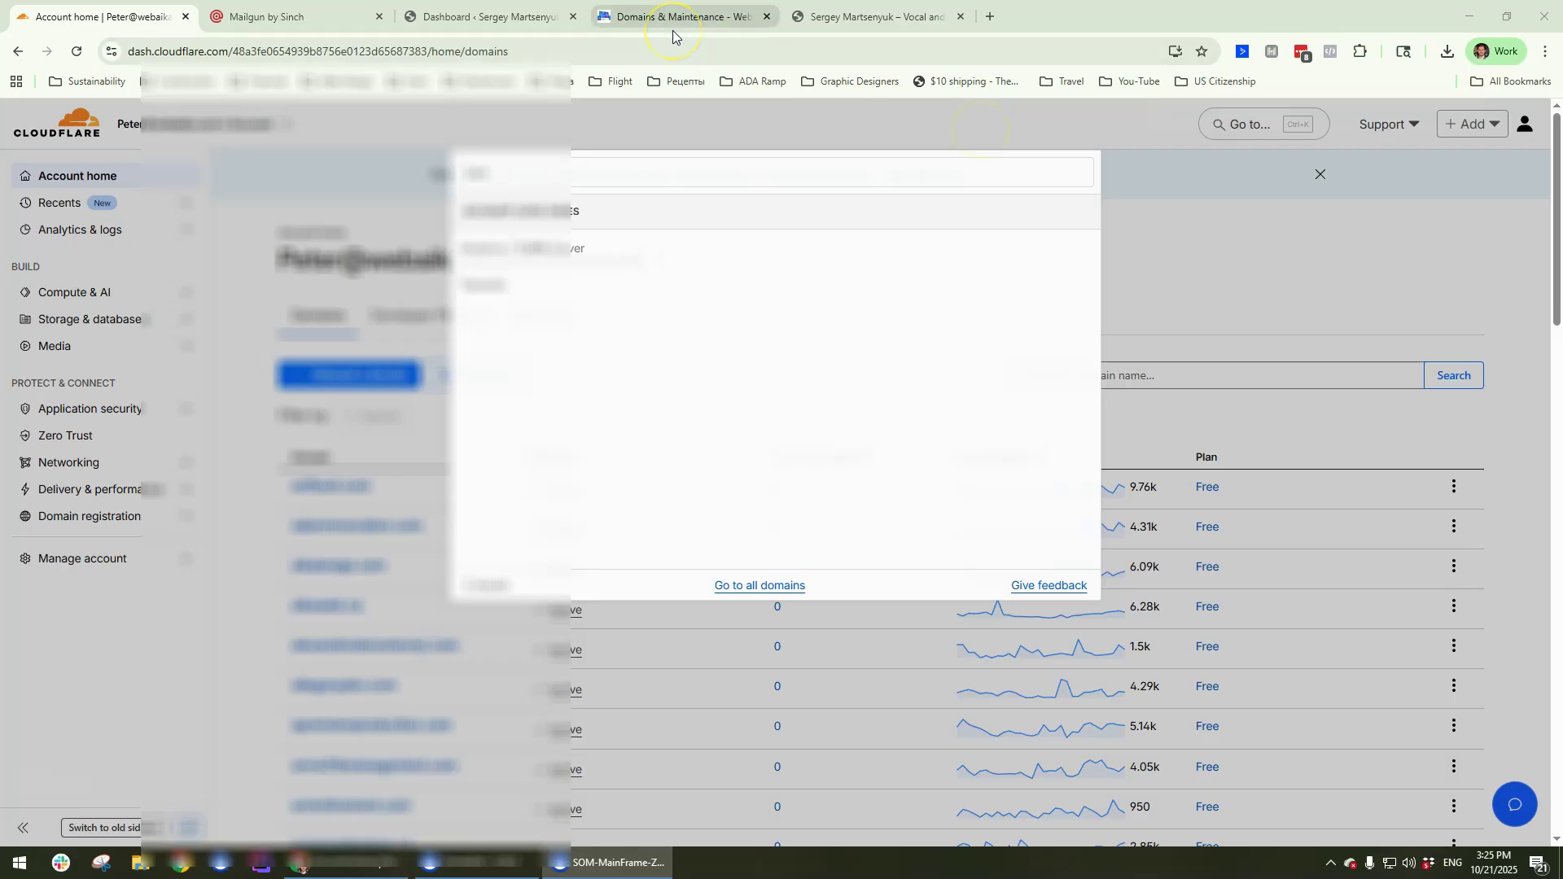
mouse_move(673, 31)
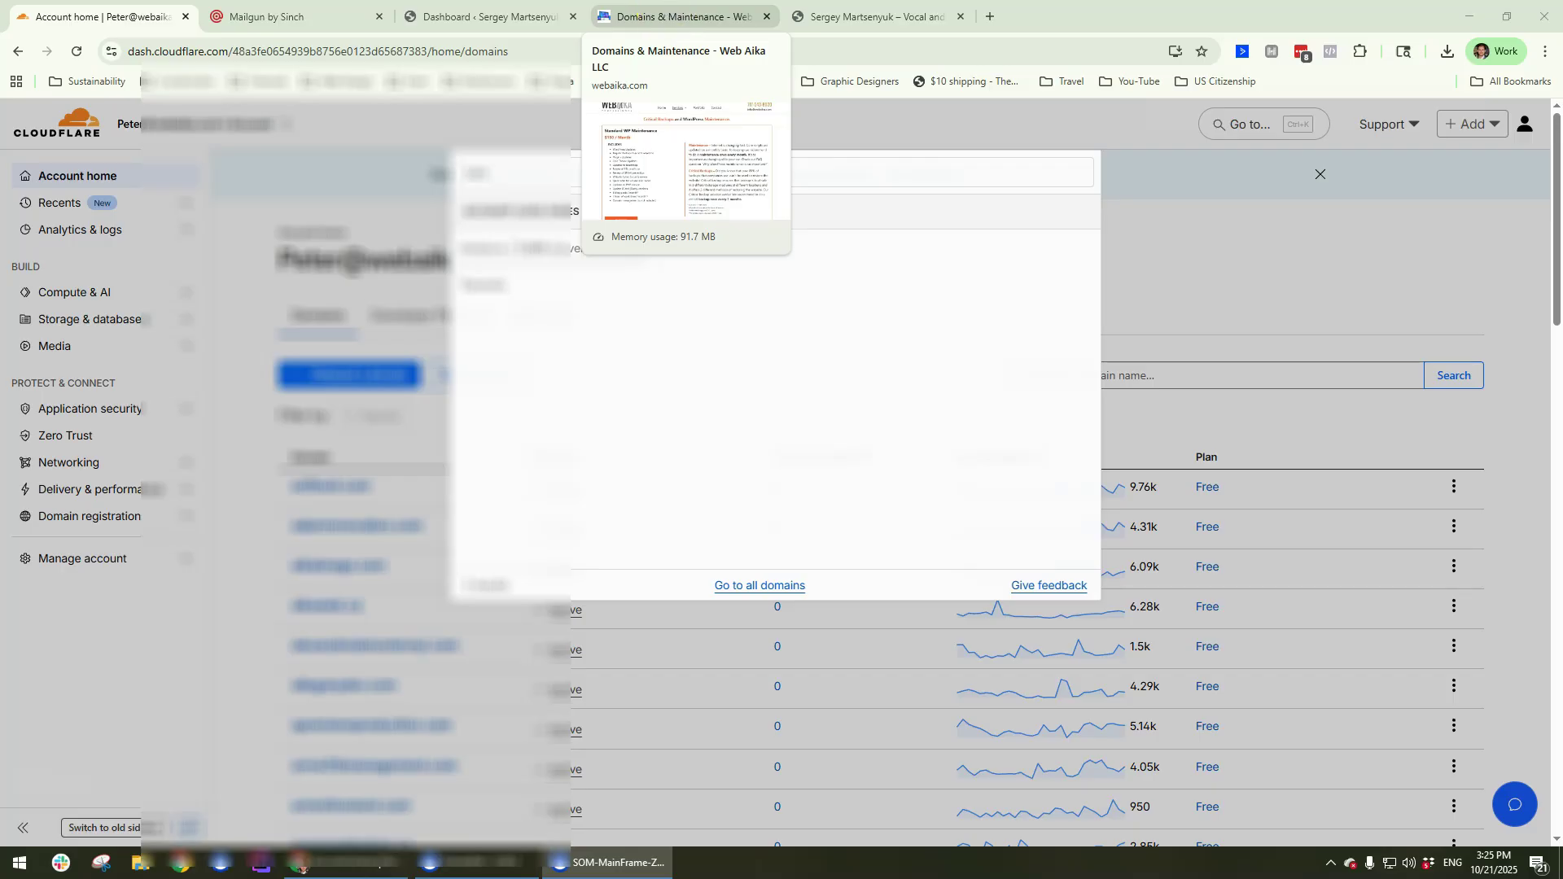
mouse_move(899, 8)
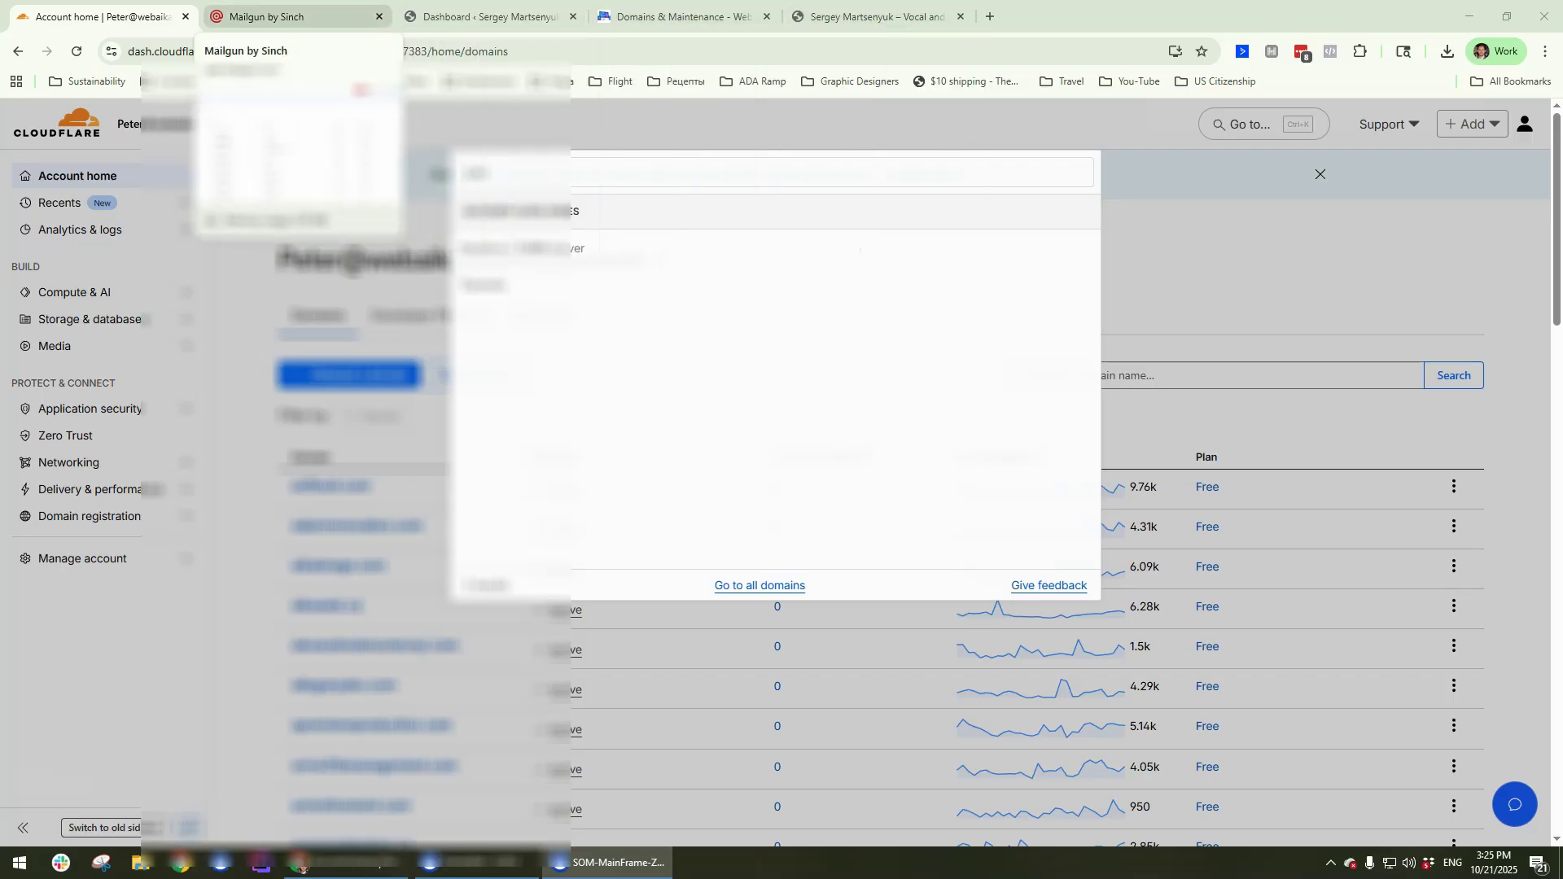
Step: Close the Mailgun API keys page and examine the reCAPTCHA box in the website's Contact Today form
left_click(277, 17)
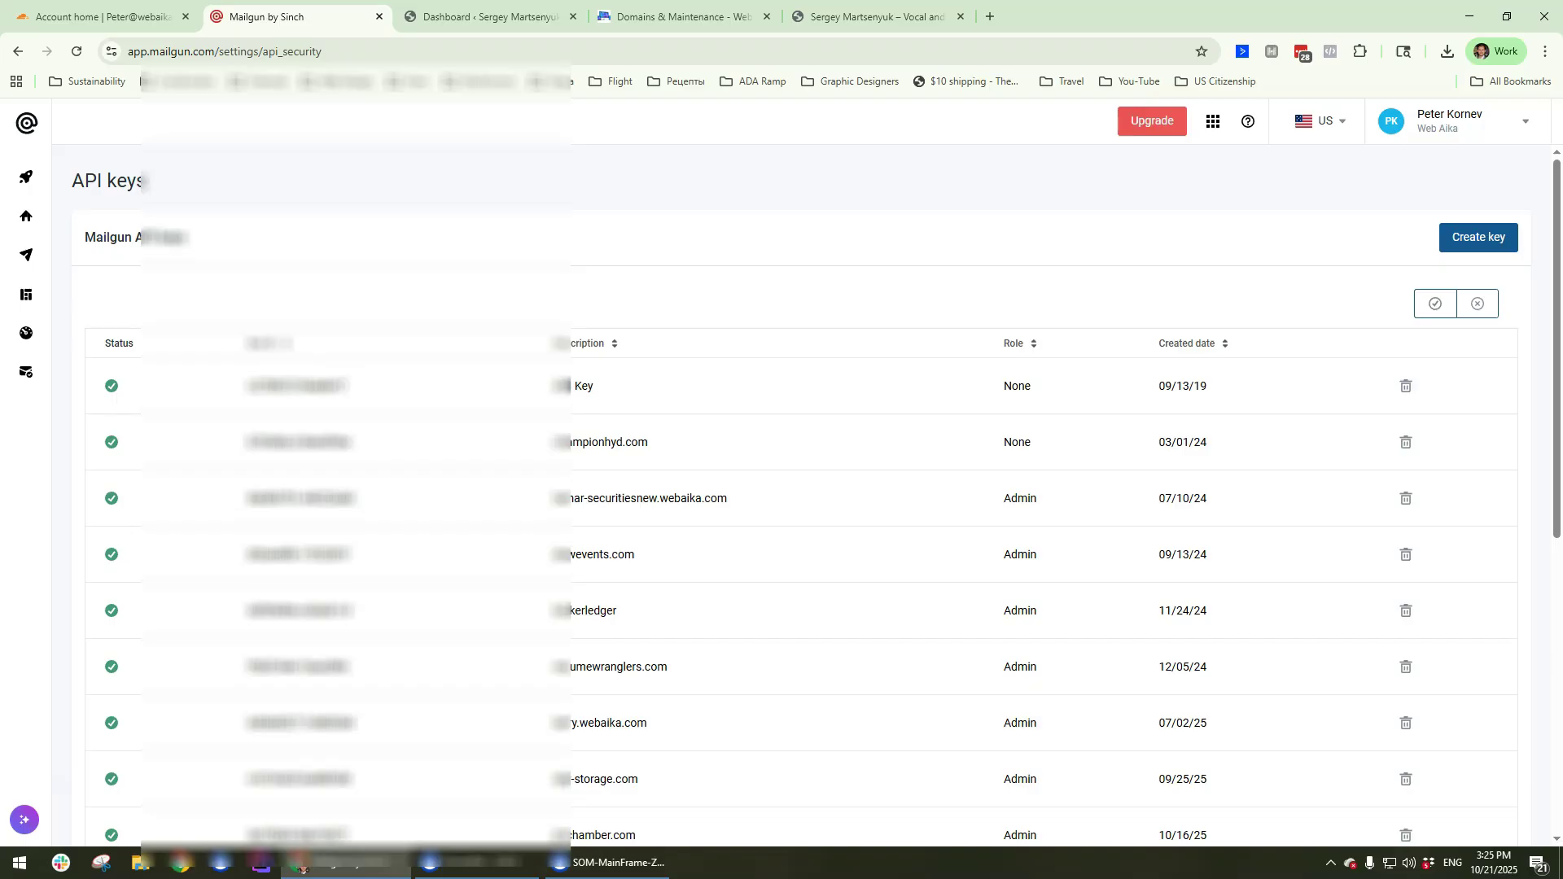
left_click(380, 16)
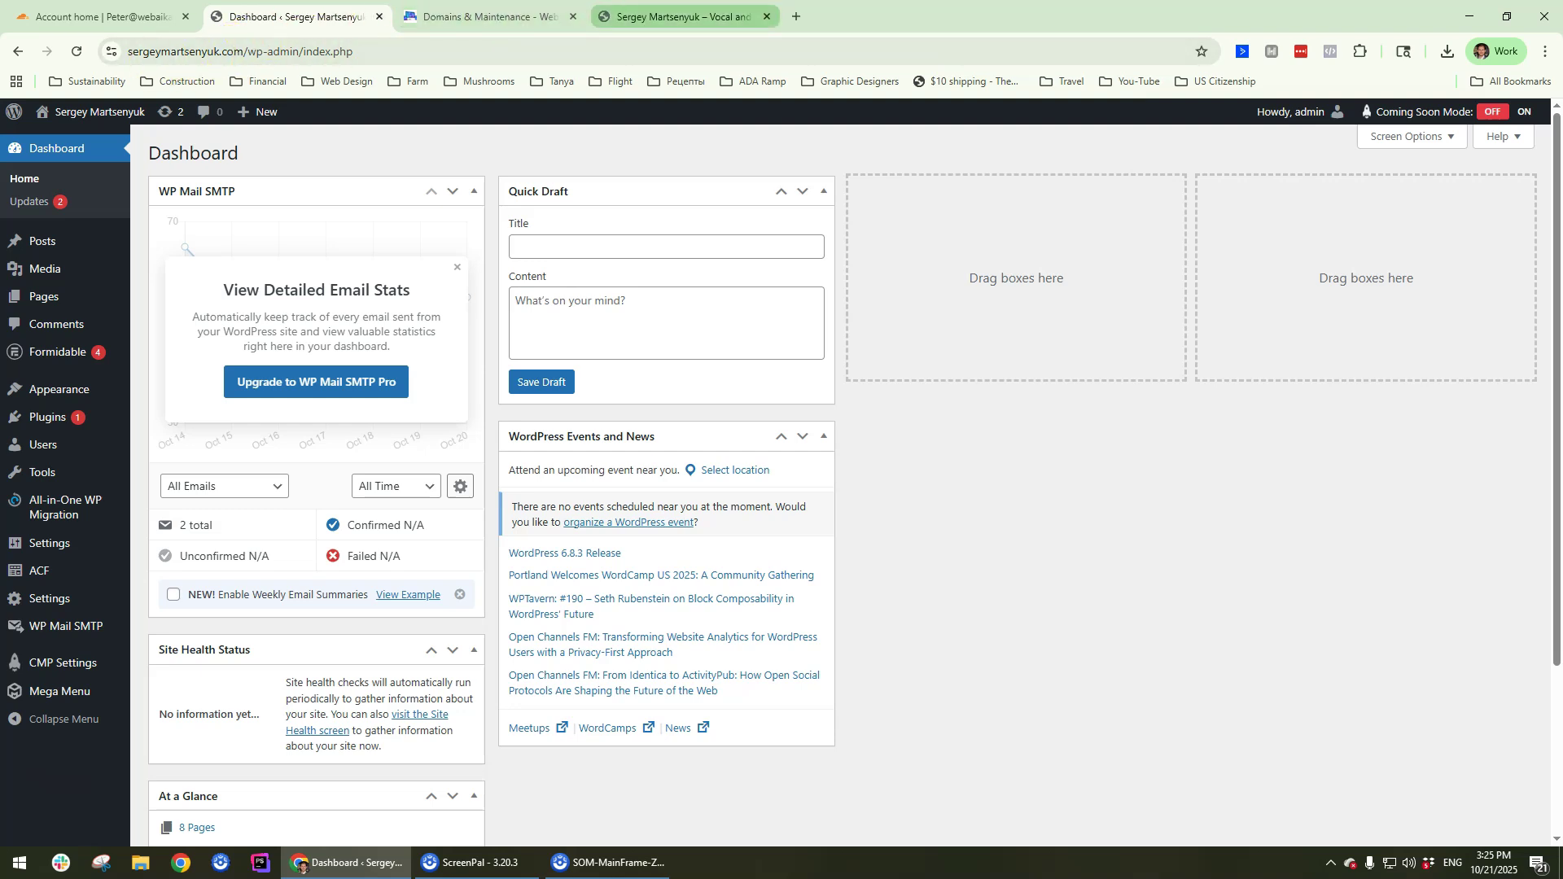
left_click(676, 16)
left_click(605, 533)
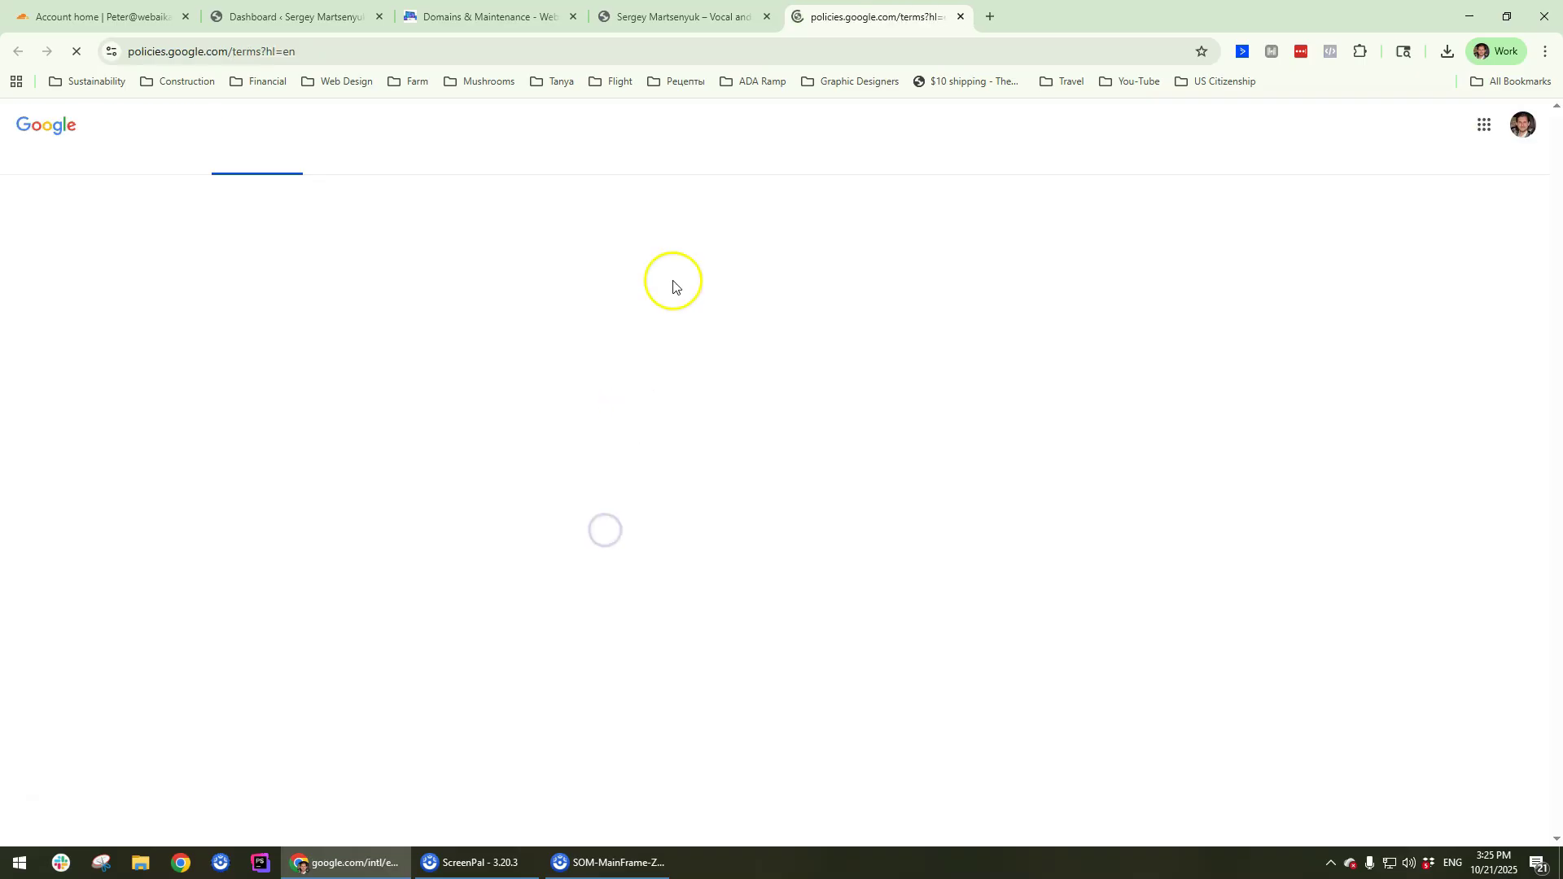
left_click(959, 16)
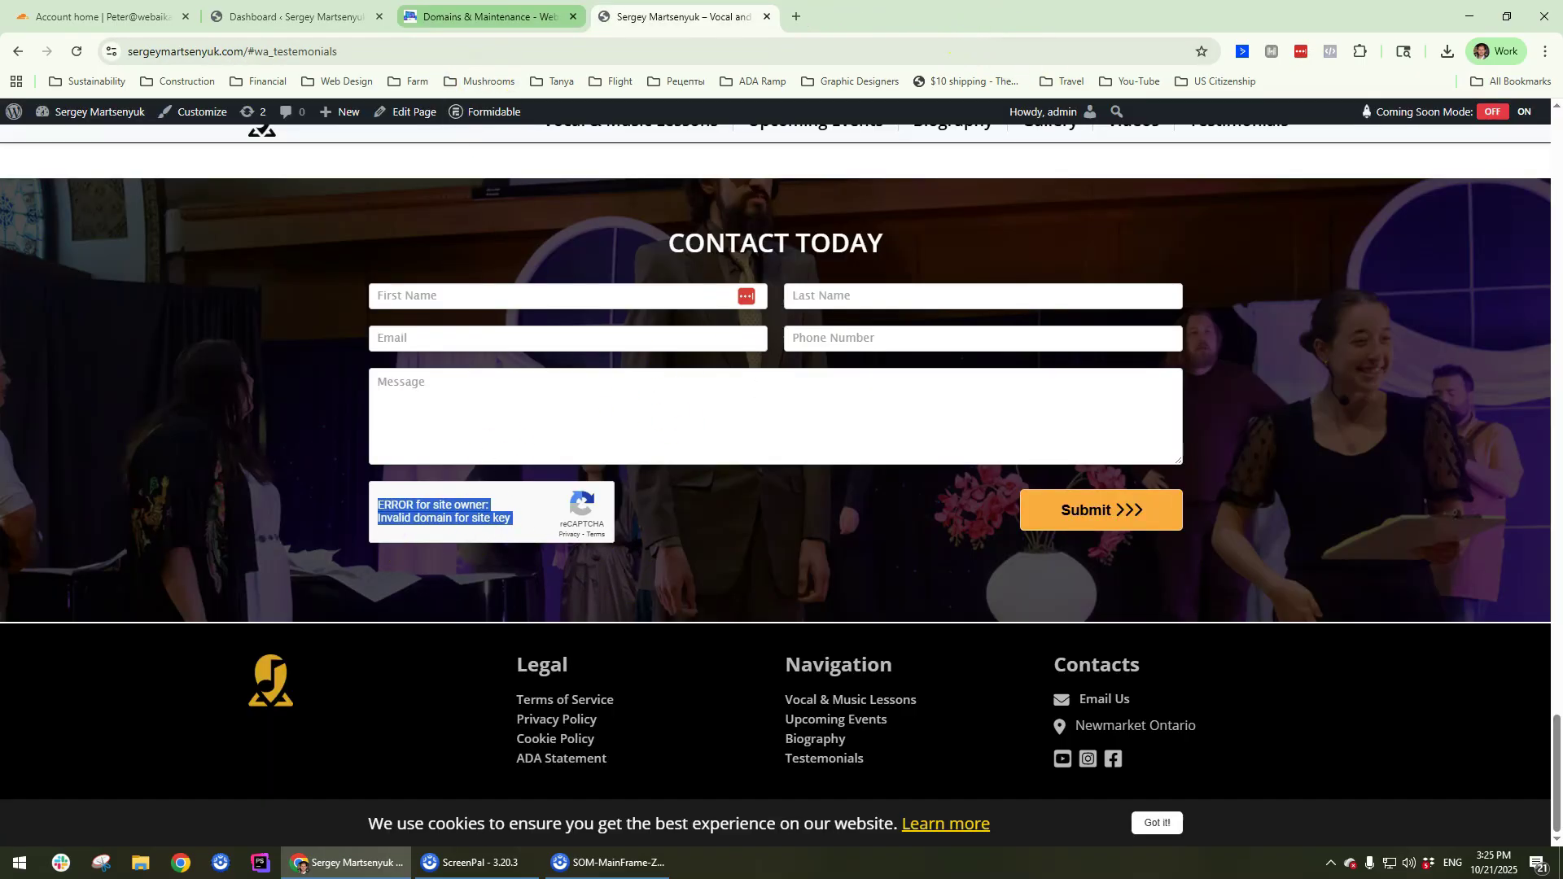
Step: In the WordPress admin, open the Formidable form "contact", inspect its Captcha field's options and close the form editor
left_click(289, 17)
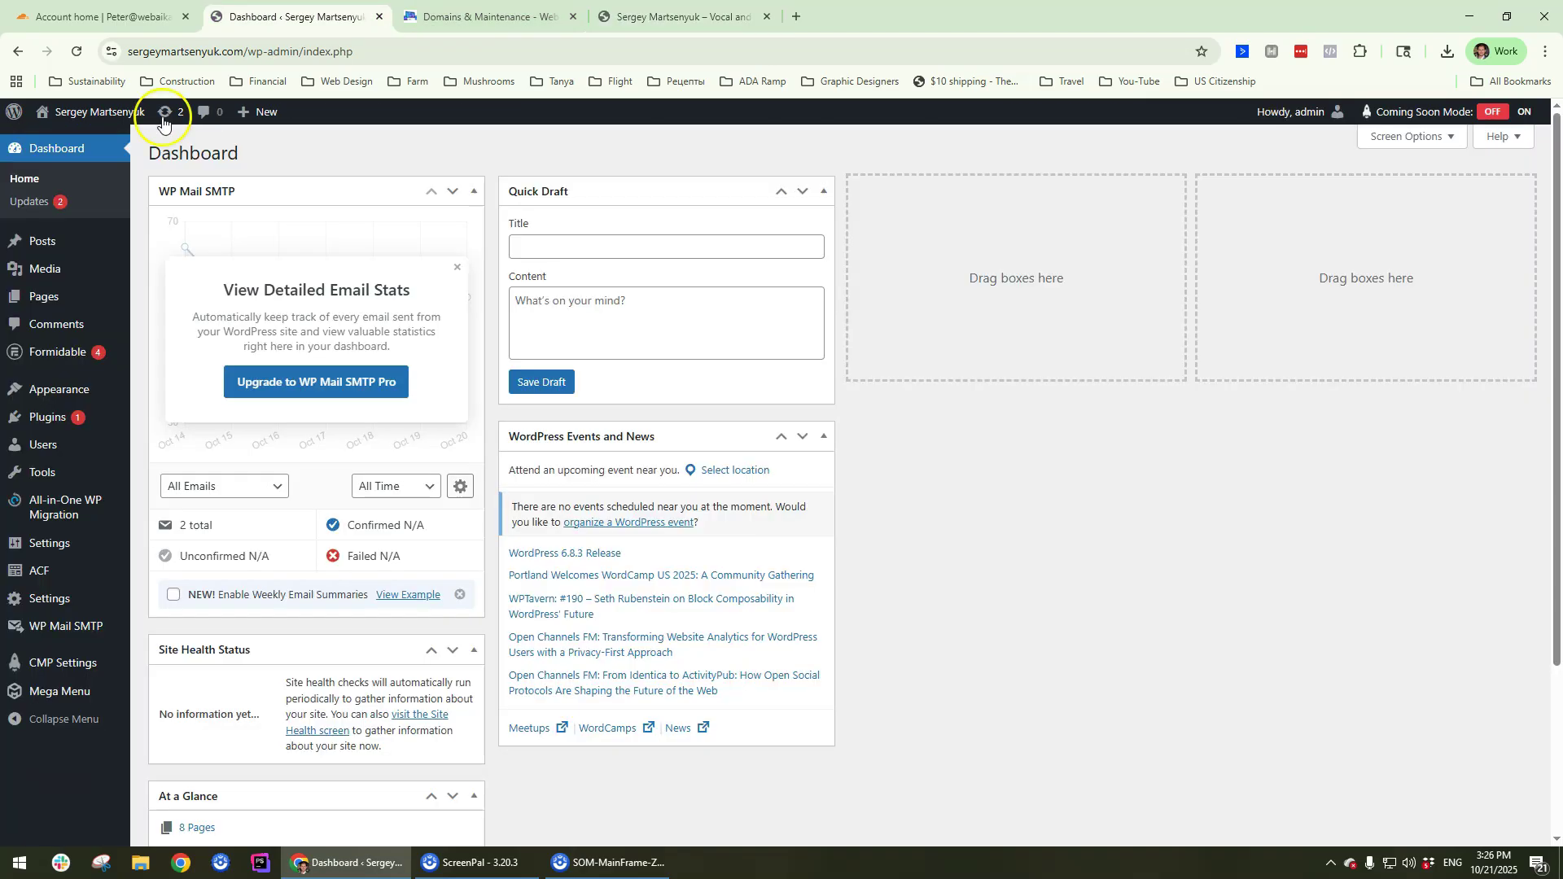
mouse_move(55, 358)
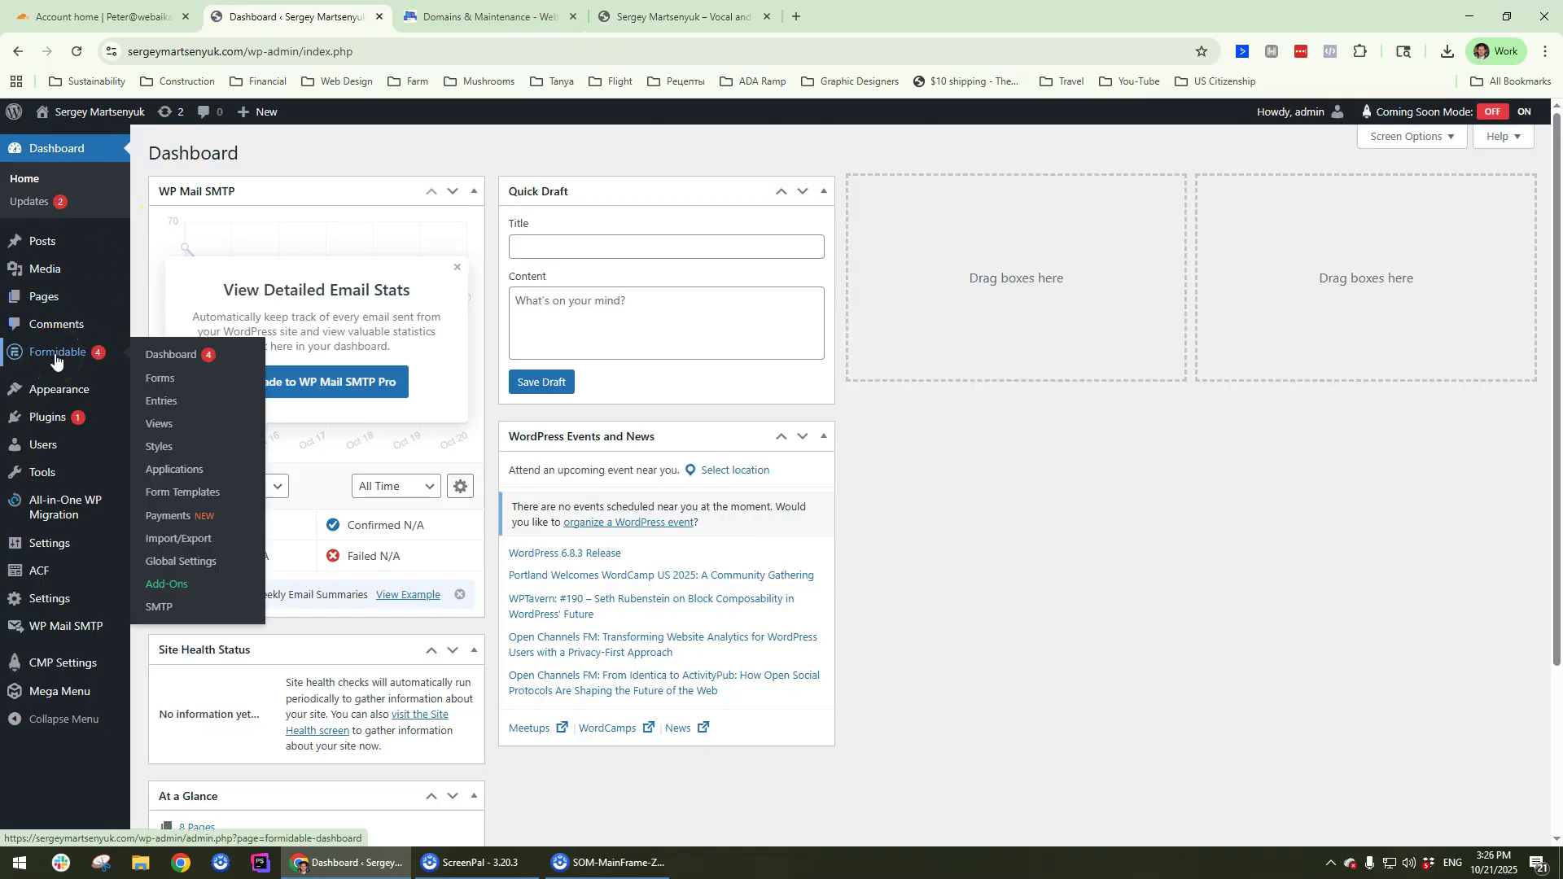
left_click(55, 357)
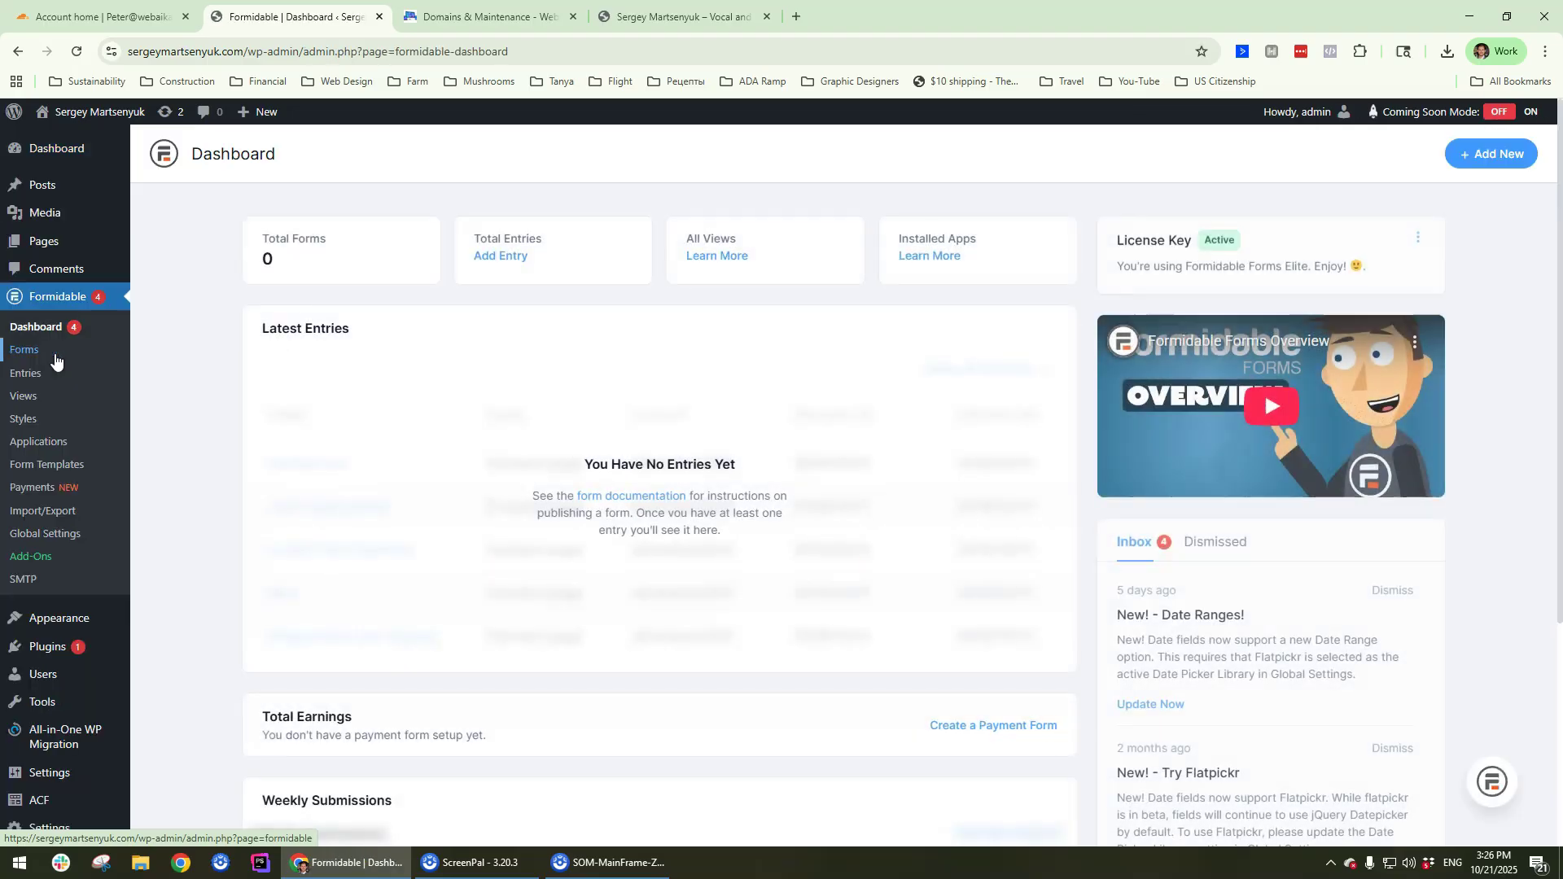
left_click(26, 350)
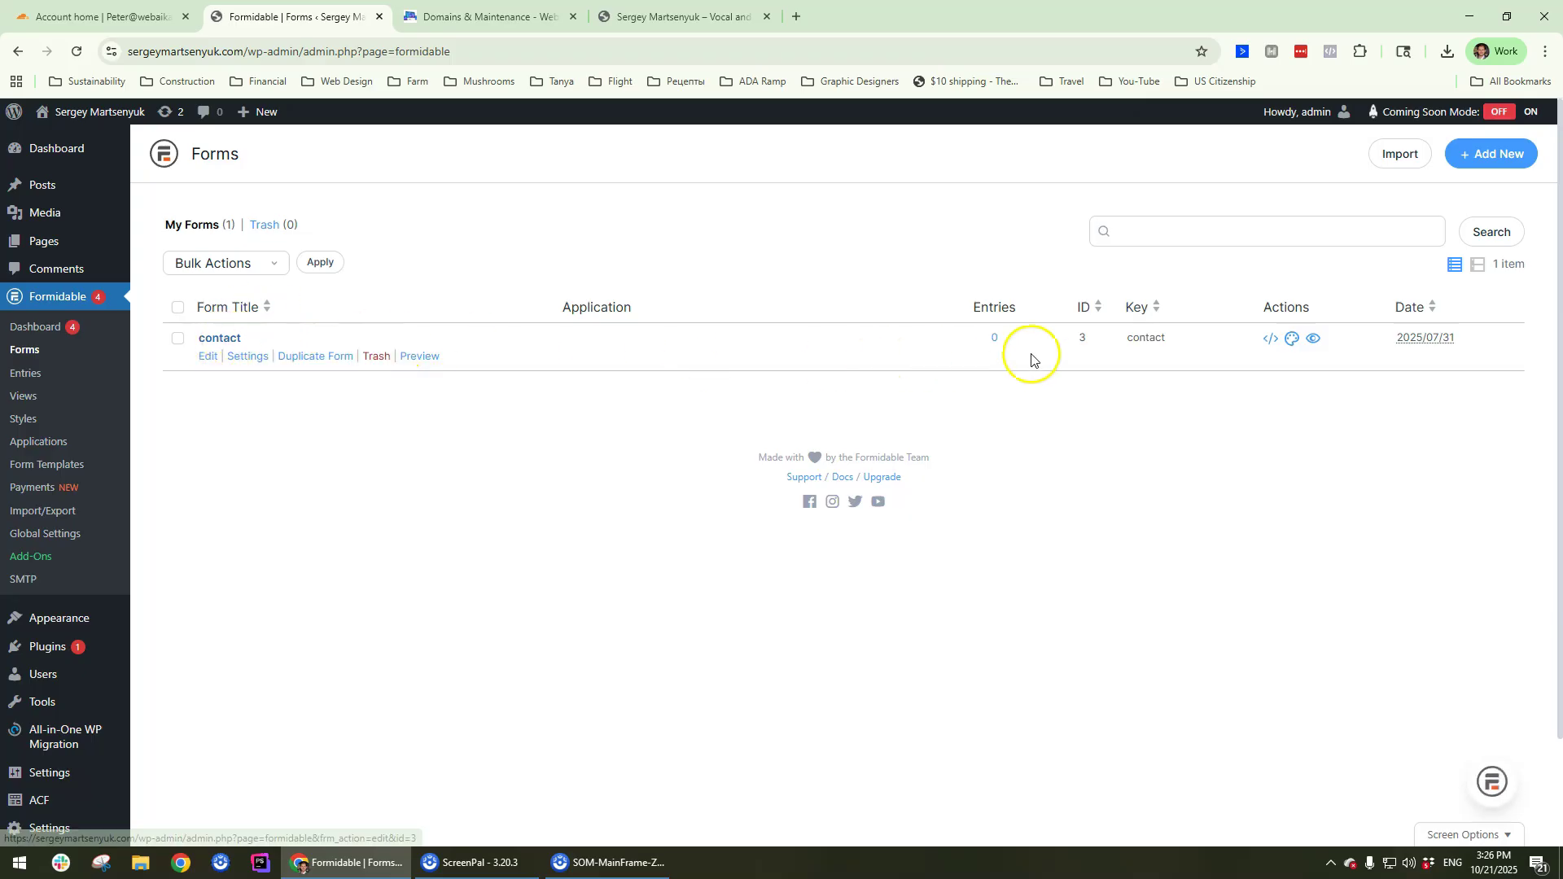
left_click(232, 341)
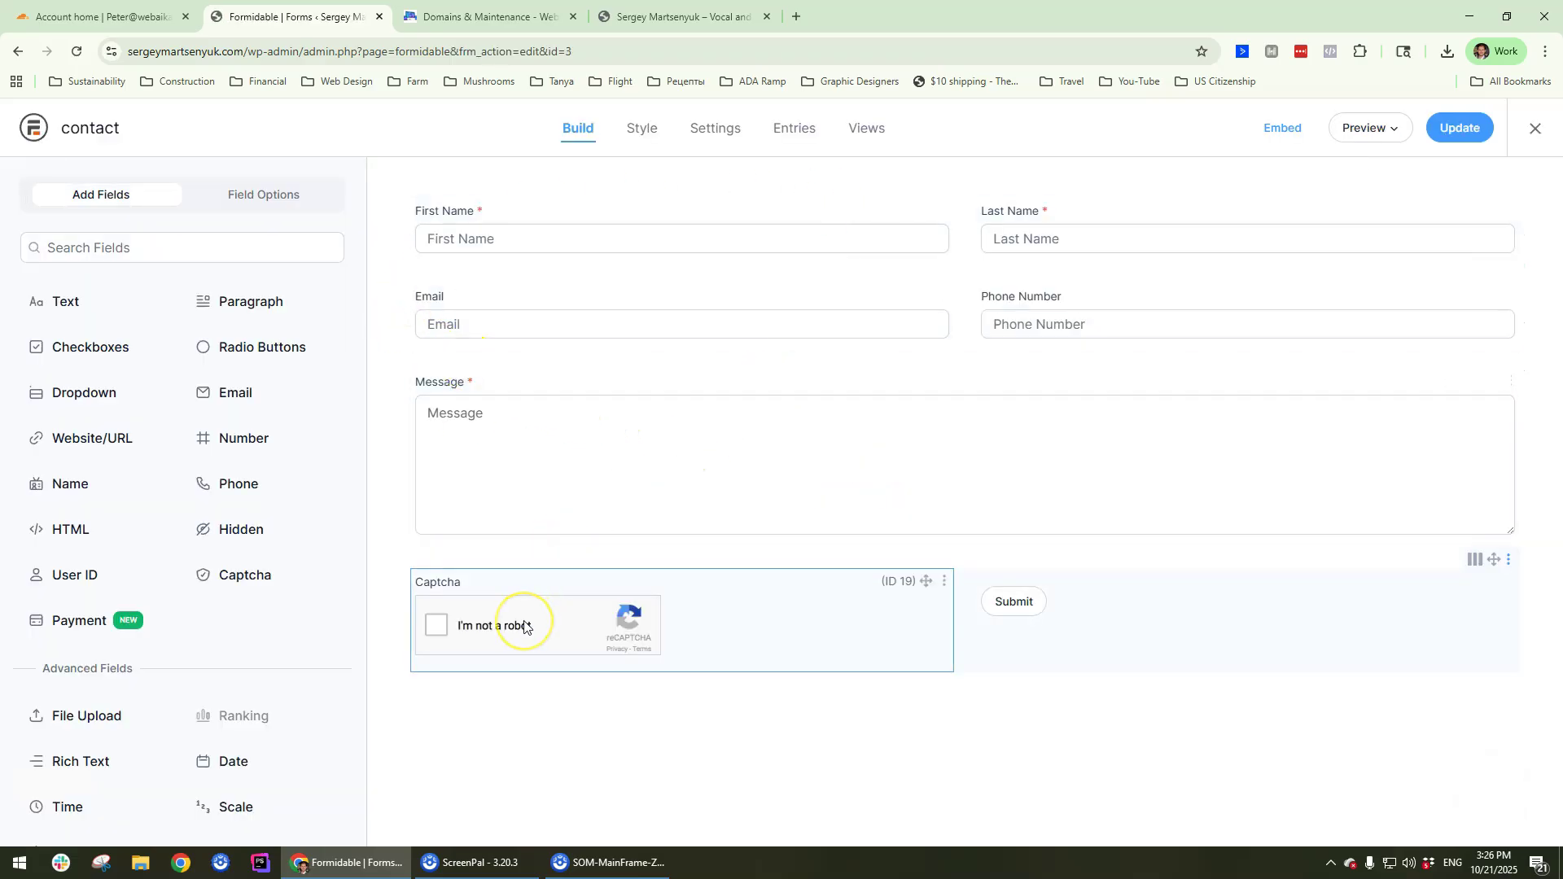
left_click(524, 626)
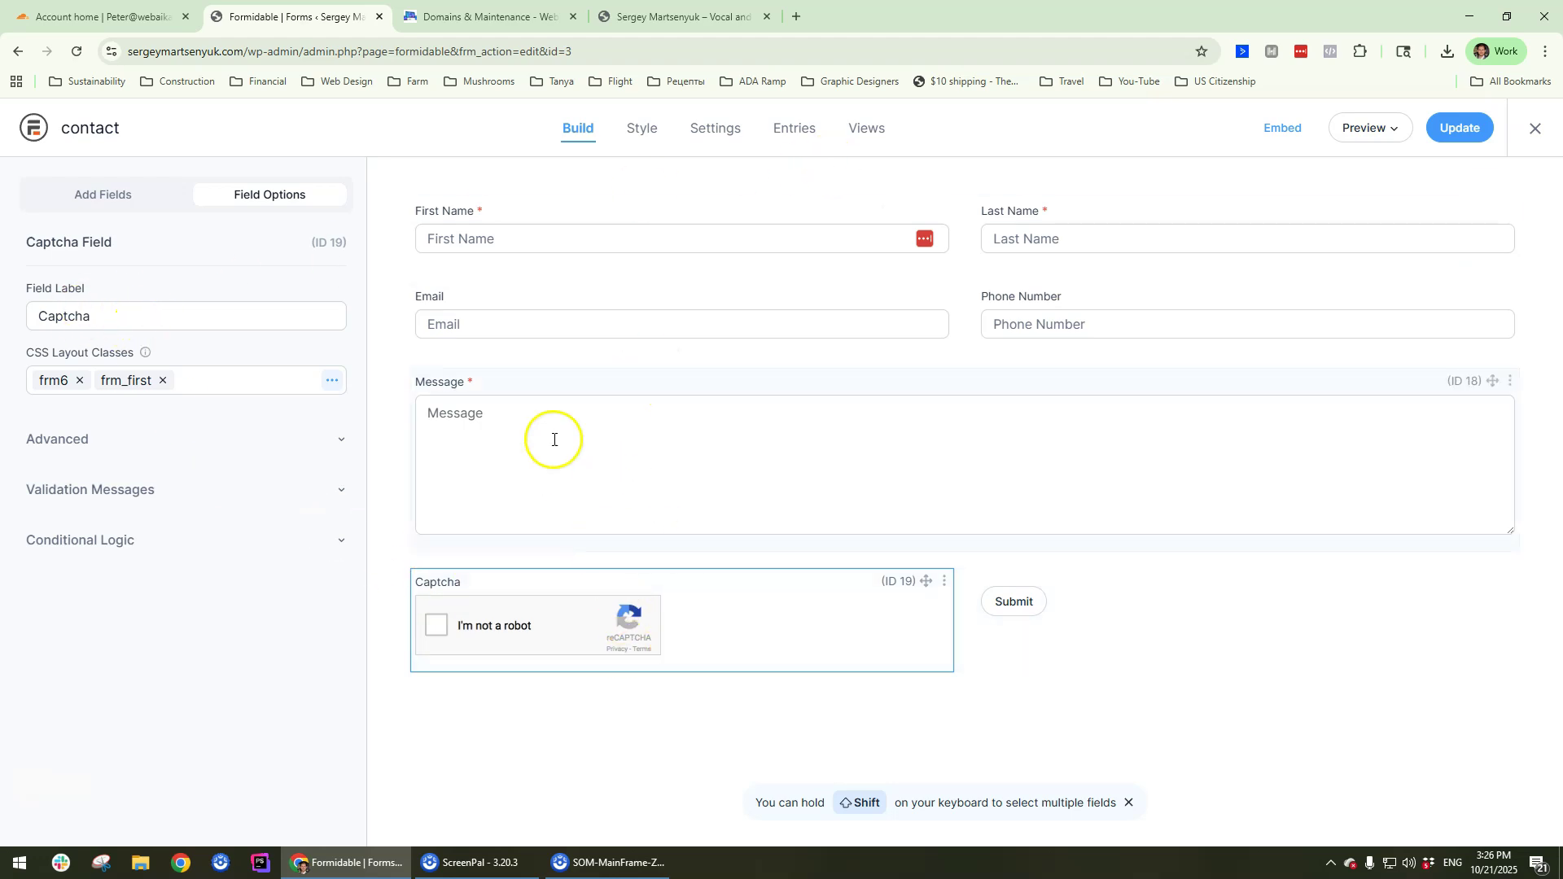
left_click(41, 134)
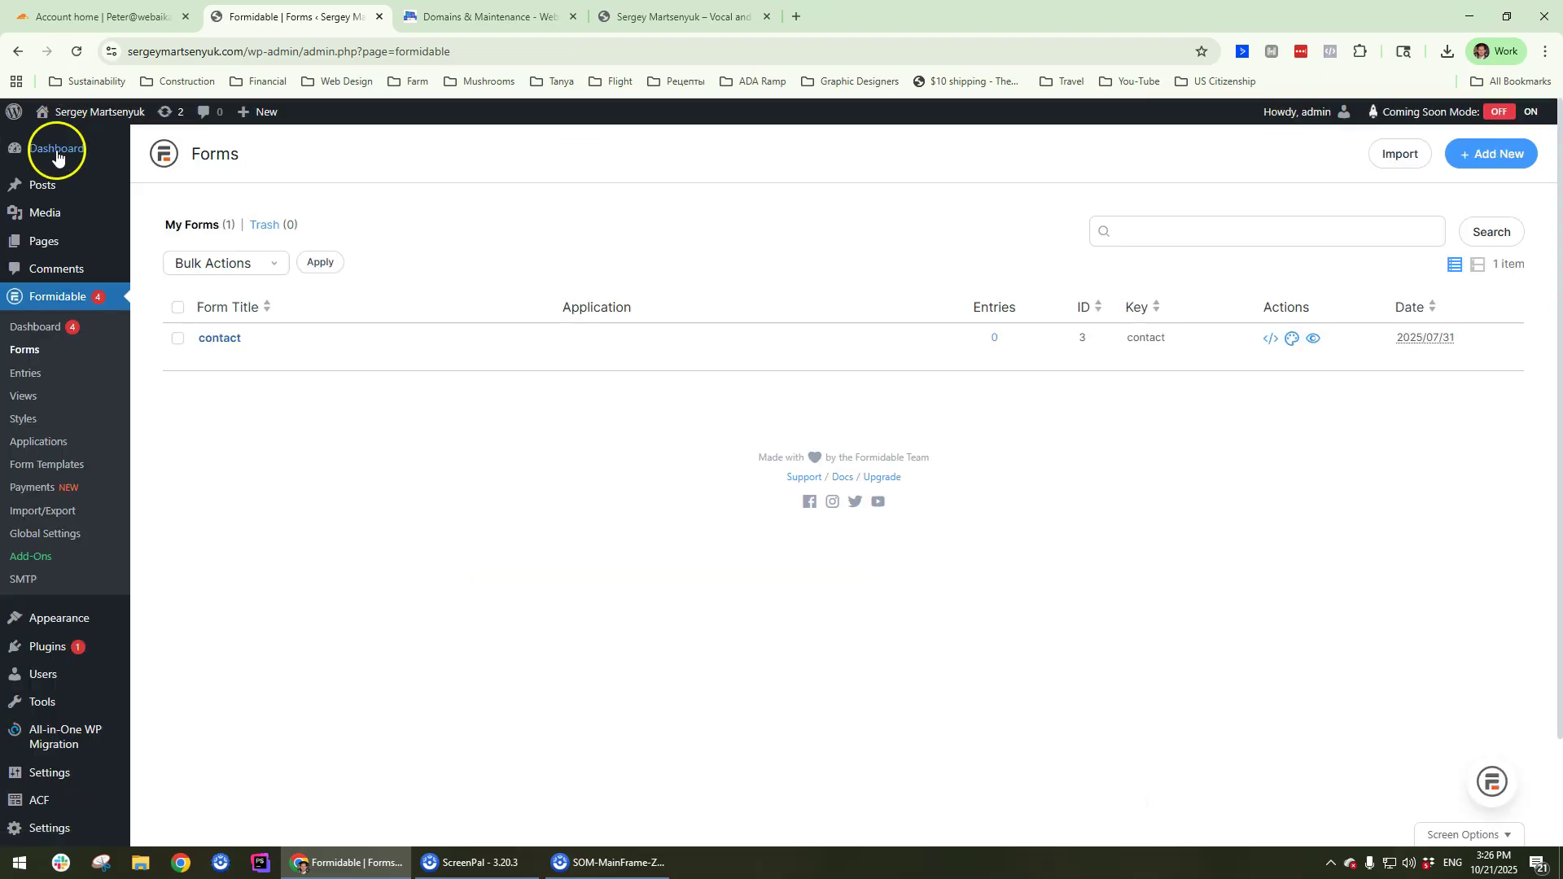
Step: In Formidable's global Captcha/Spam settings, select Turnstile as the captcha type
left_click(15, 536)
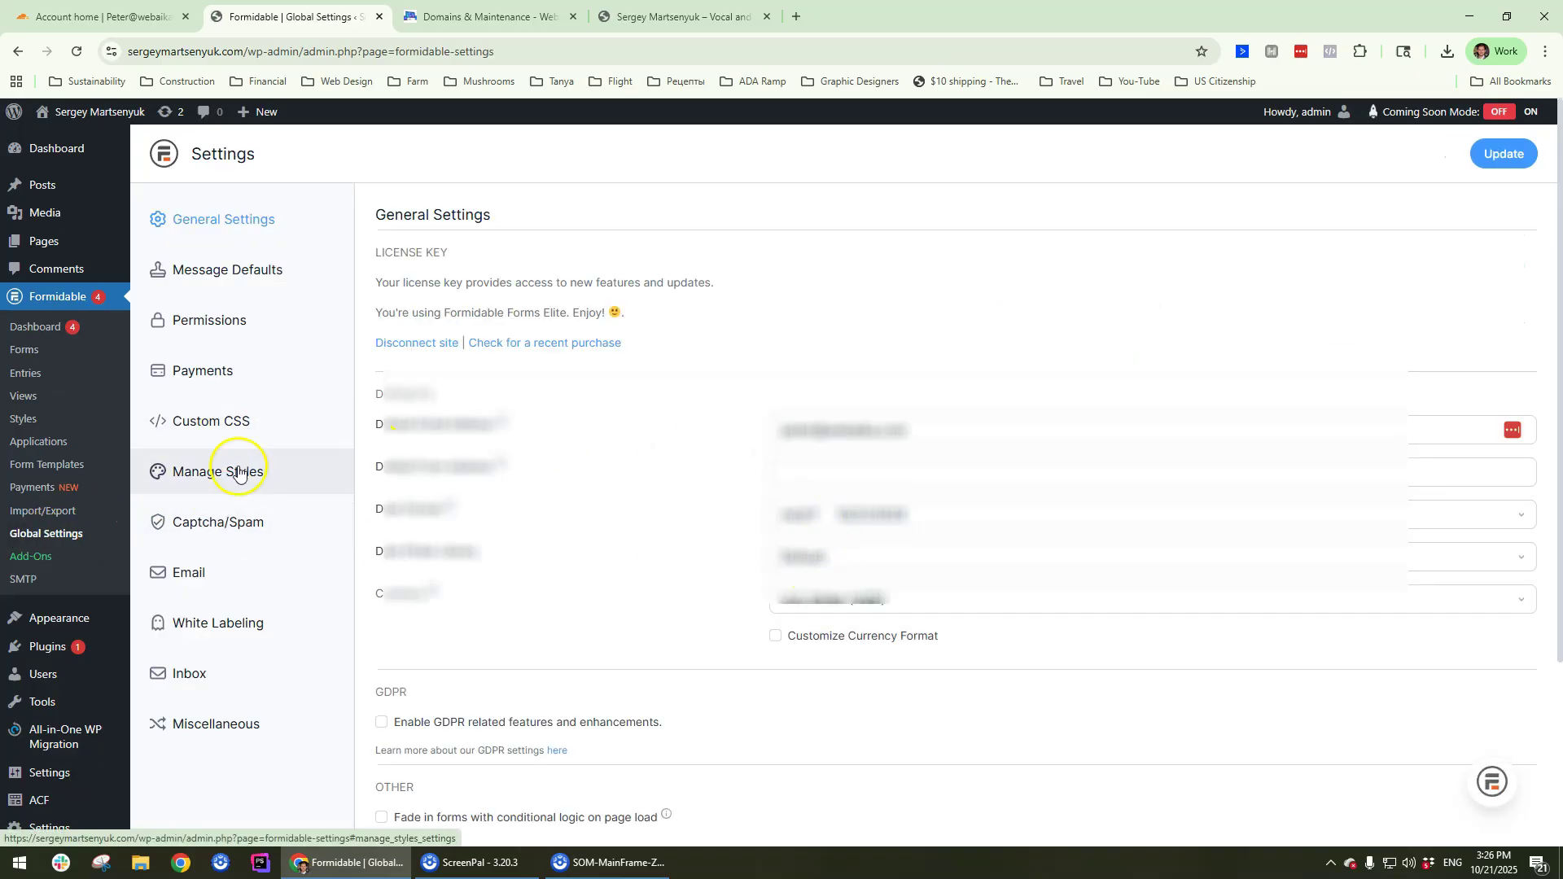
scroll(275, 538, "down", 2)
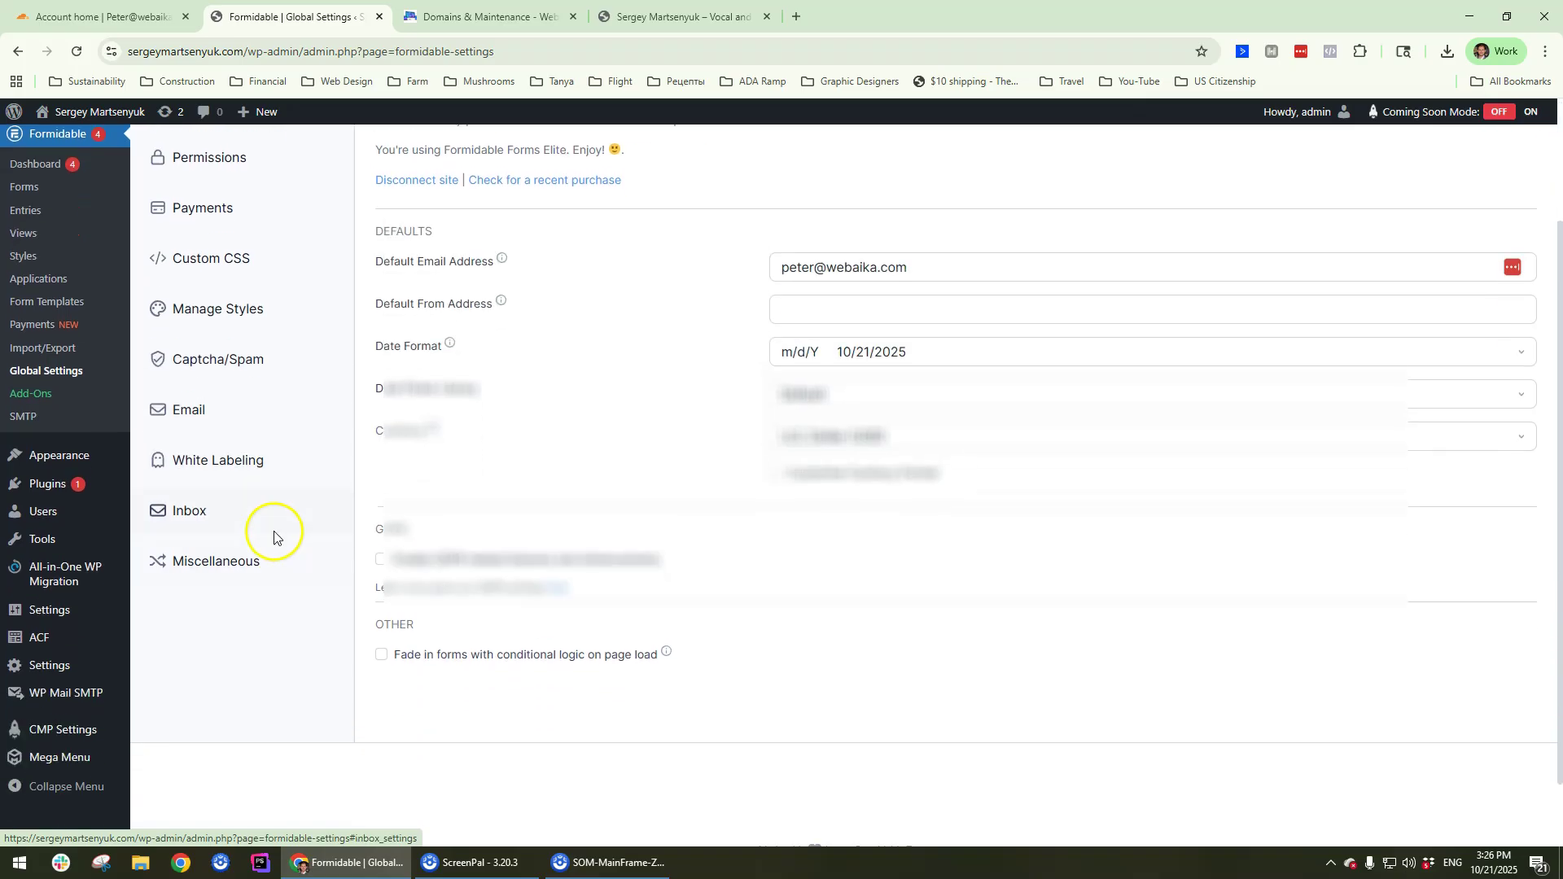
left_click(233, 368)
scroll(855, 517, "up", 2)
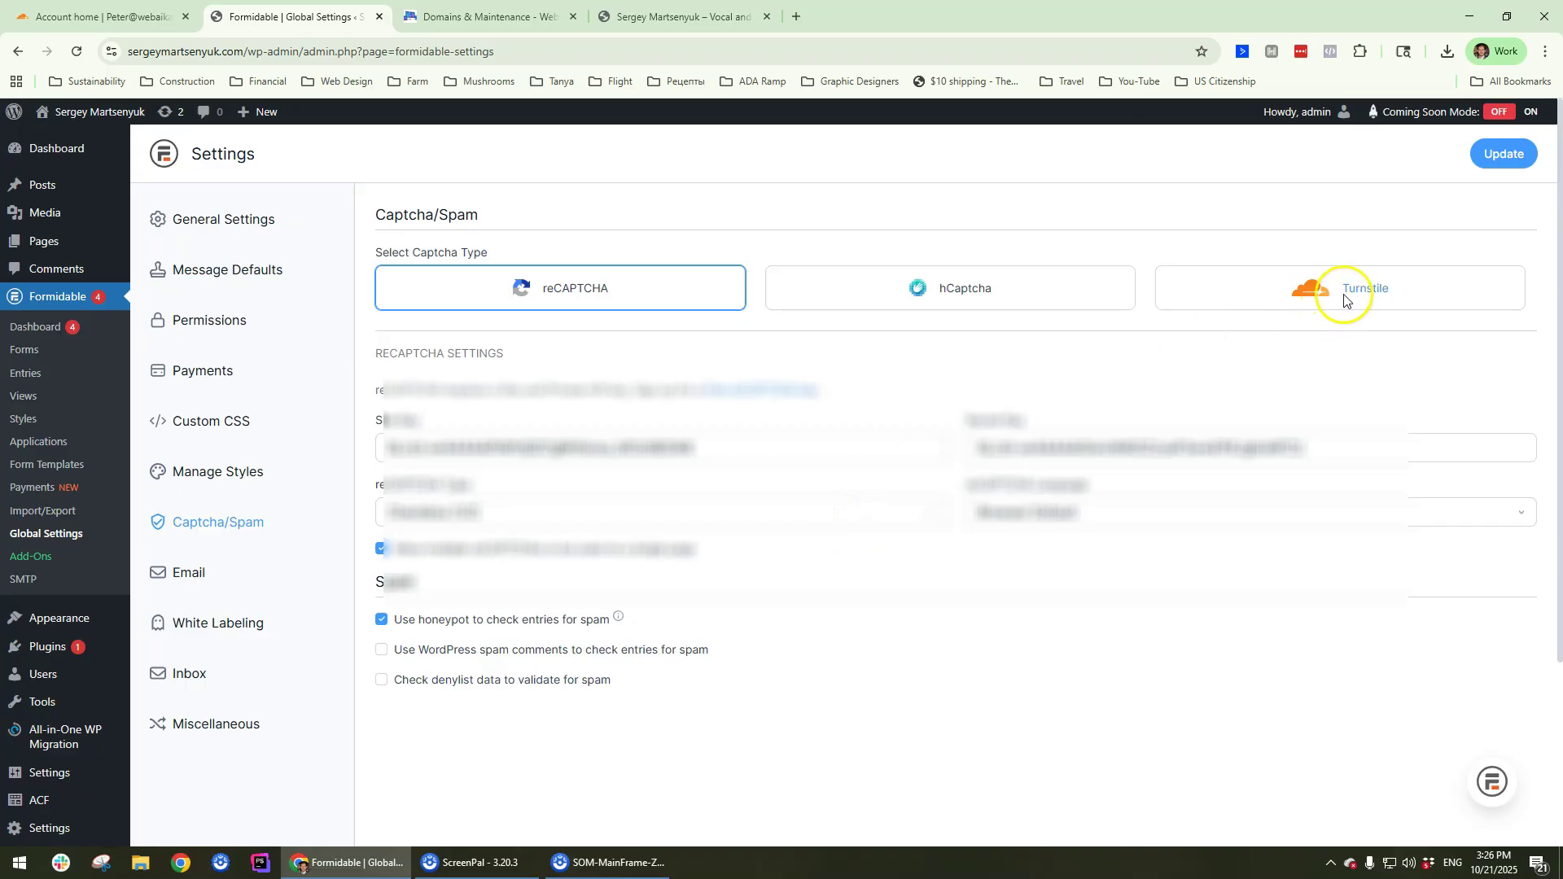
left_click(1345, 296)
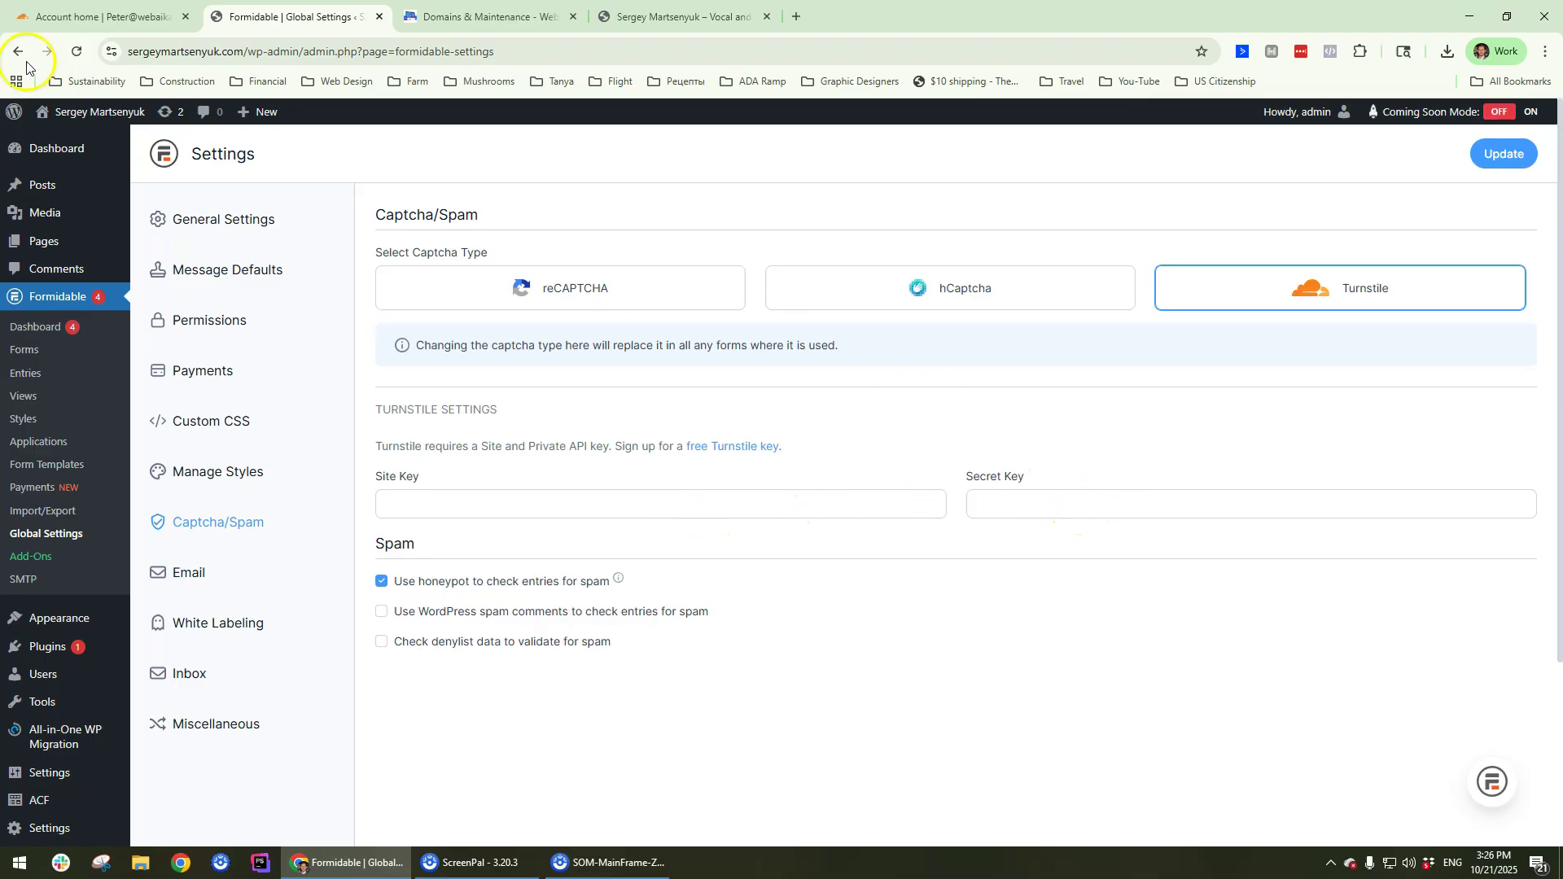
Step: Examine the Standard WP Maintenance plan's inclusions, monthly work time and contact details on the Web Aika maintenance page
left_click(73, 14)
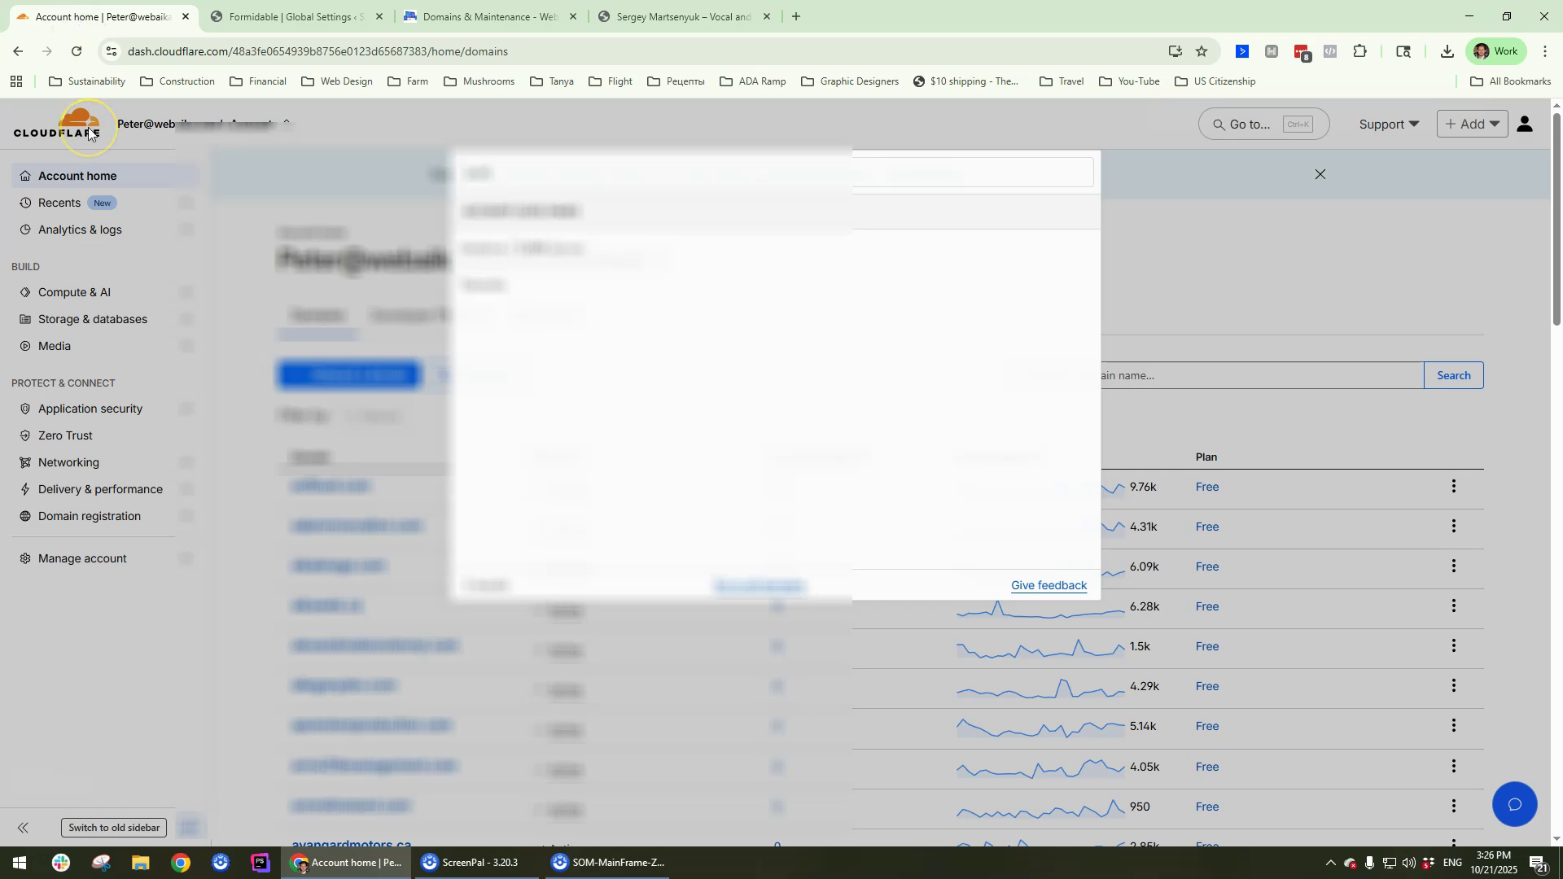
type("t")
left_click(472, 16)
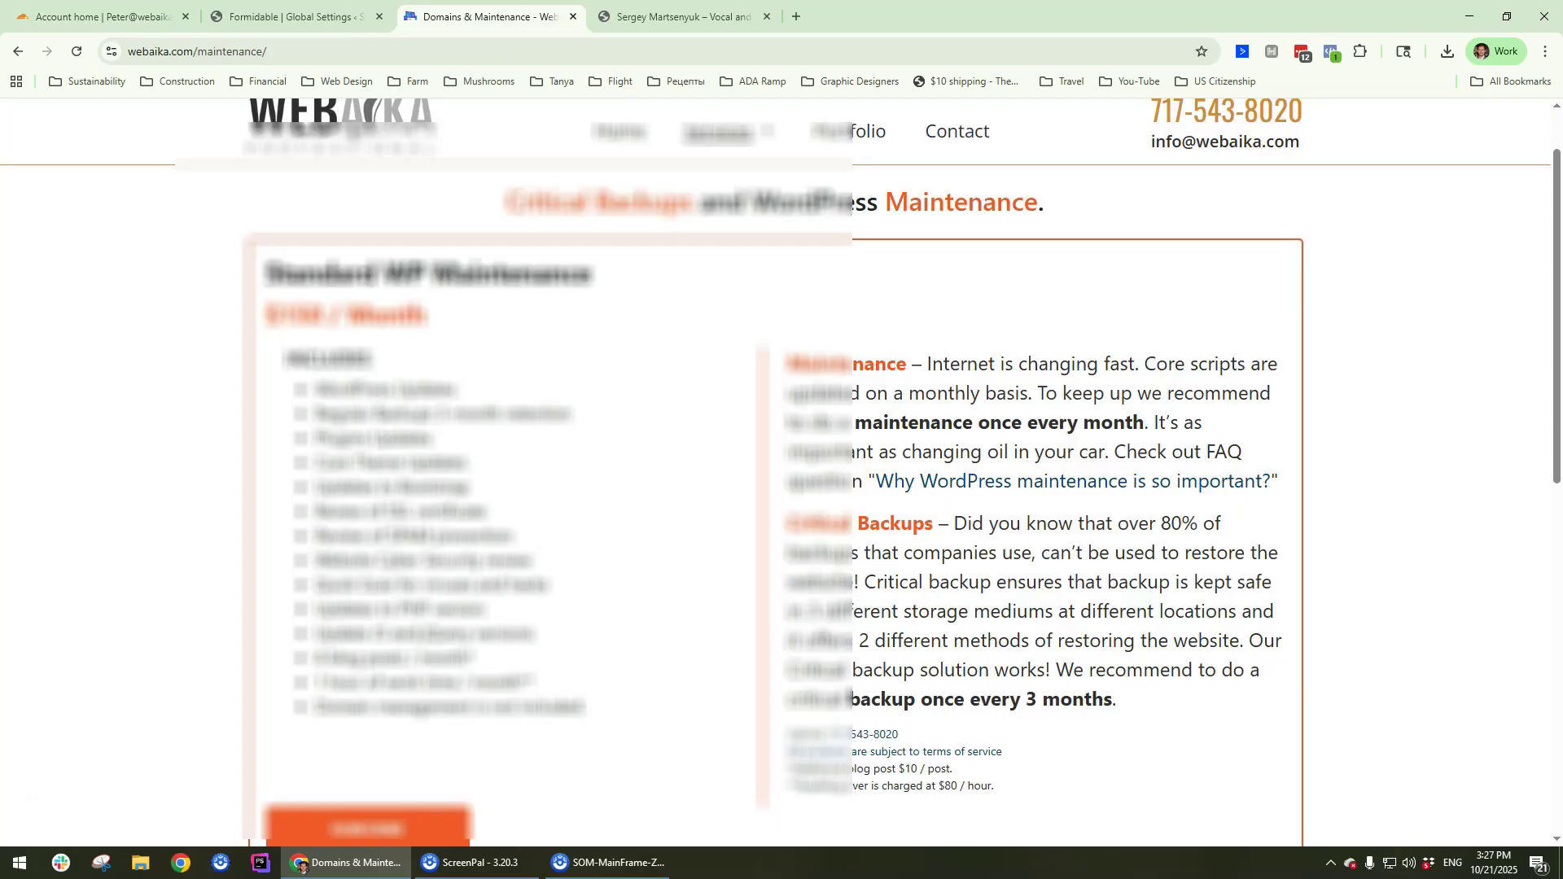
scroll(92, 301, "up", 1)
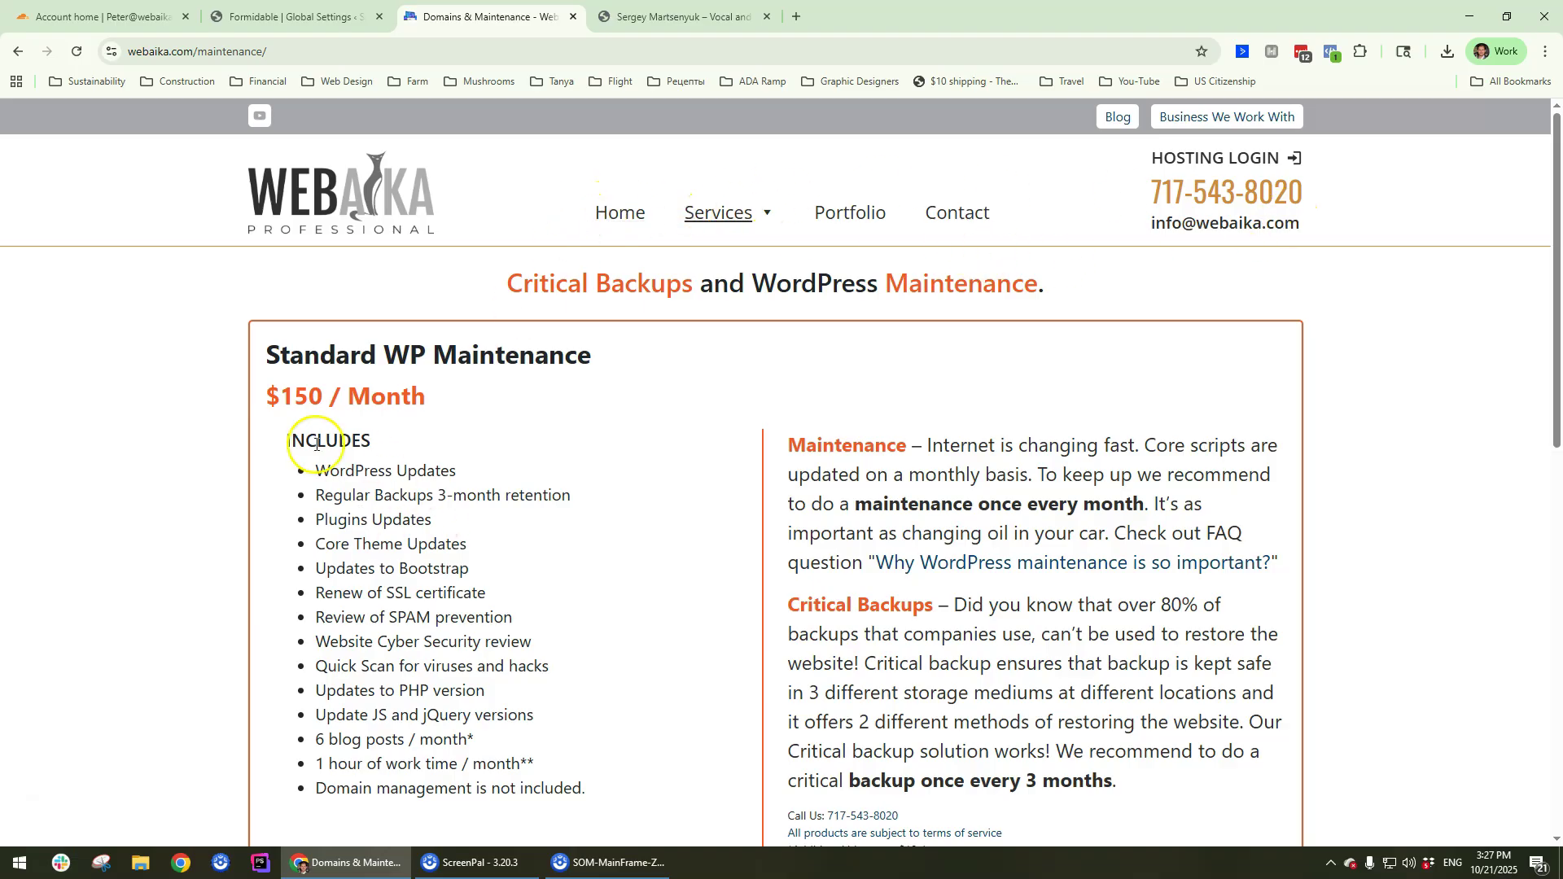
left_click_drag(328, 470, 580, 777)
left_click(714, 704)
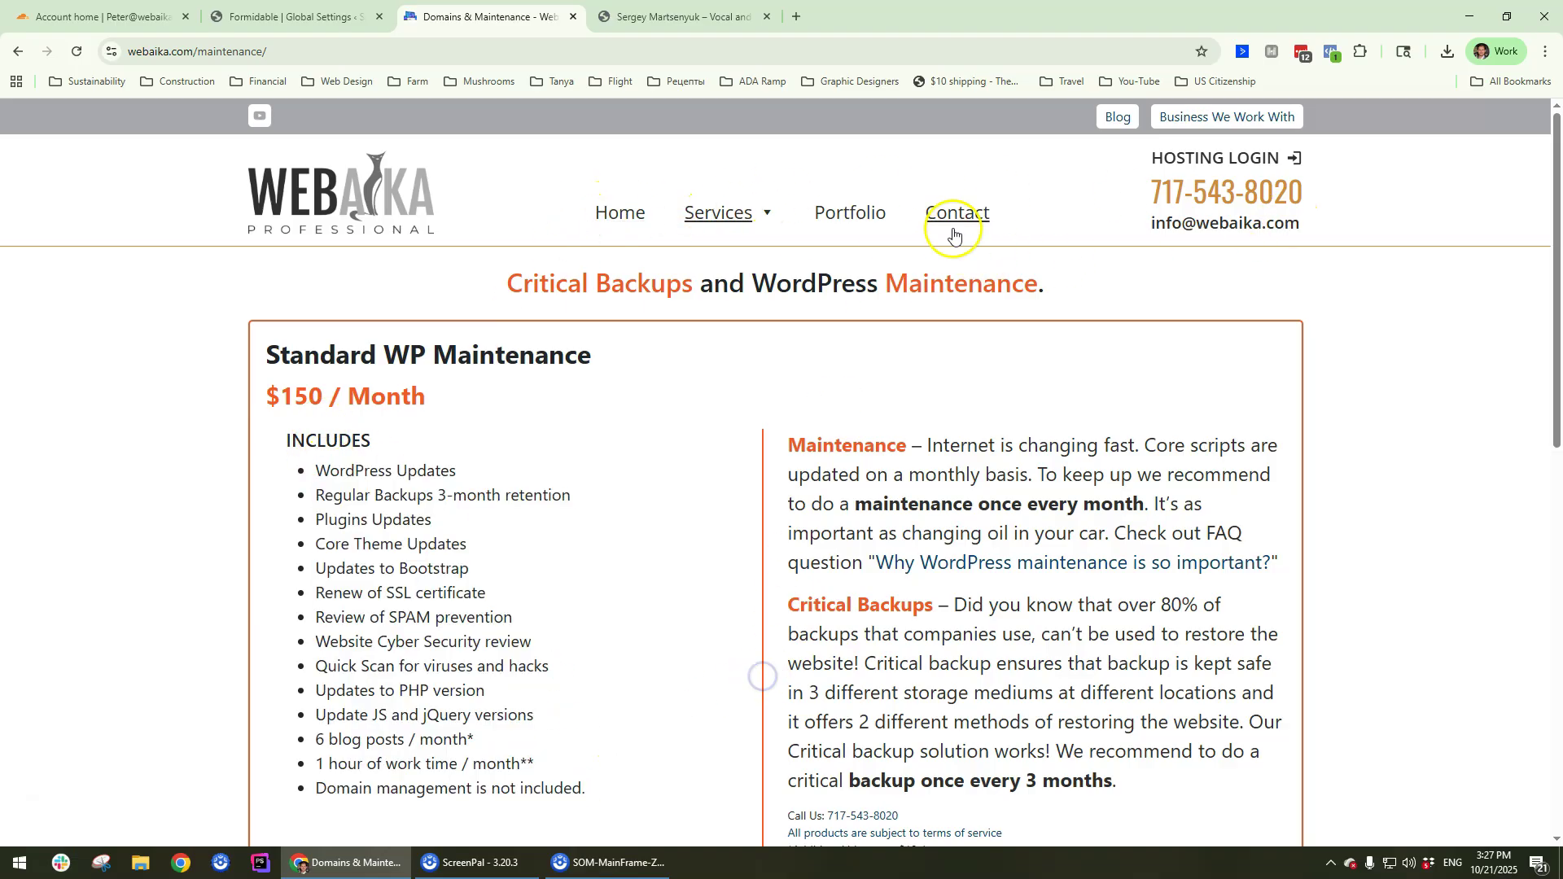
scroll(545, 658, "down", 3)
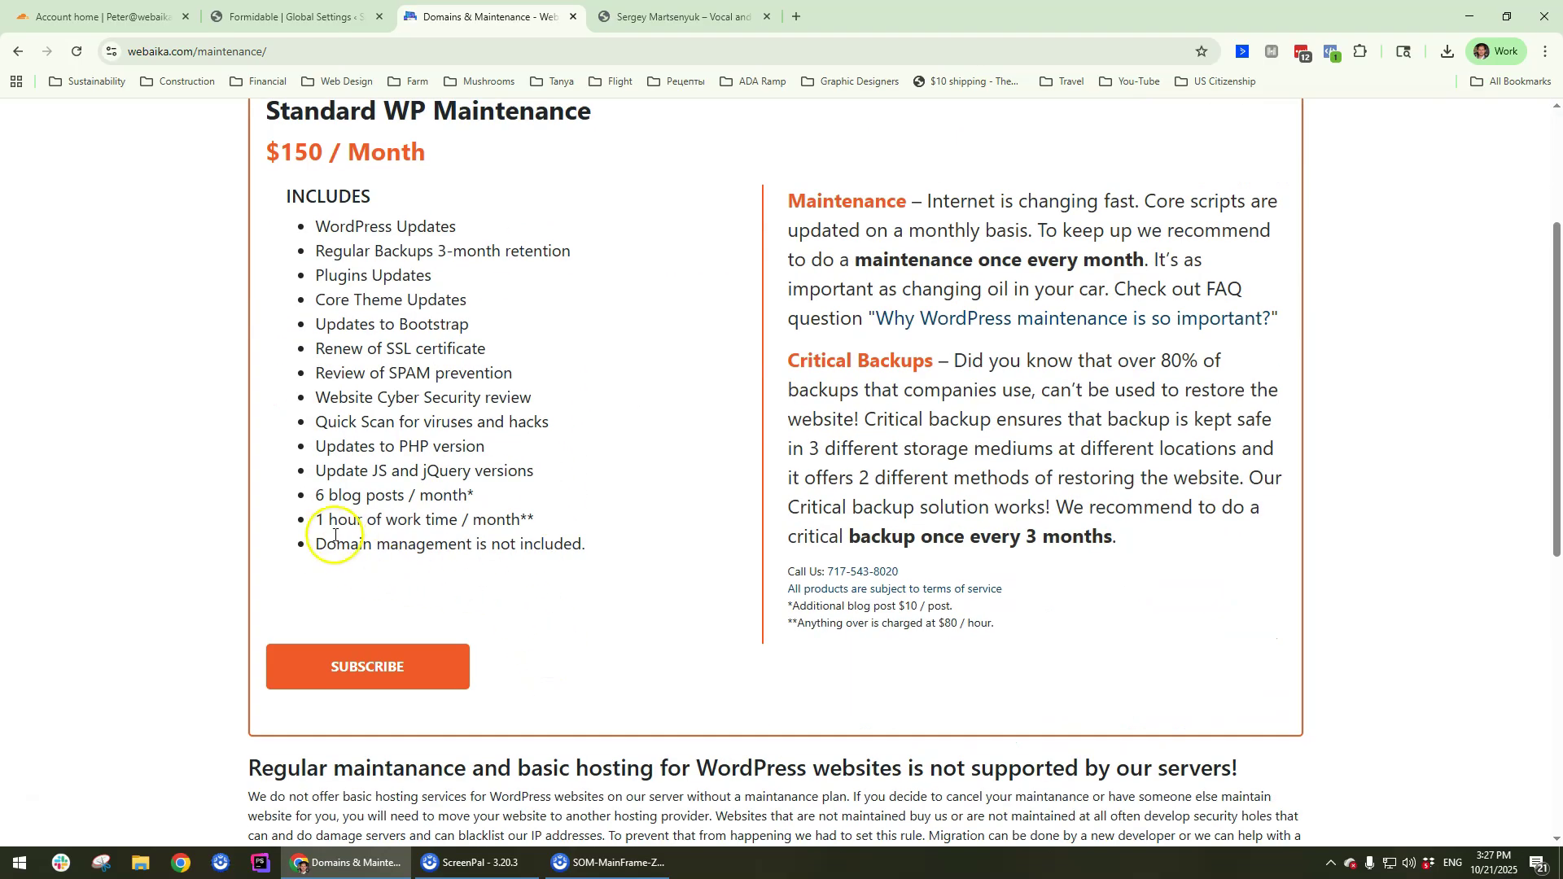
left_click_drag(337, 522, 561, 538)
left_click(717, 529)
scroll(529, 325, "up", 3)
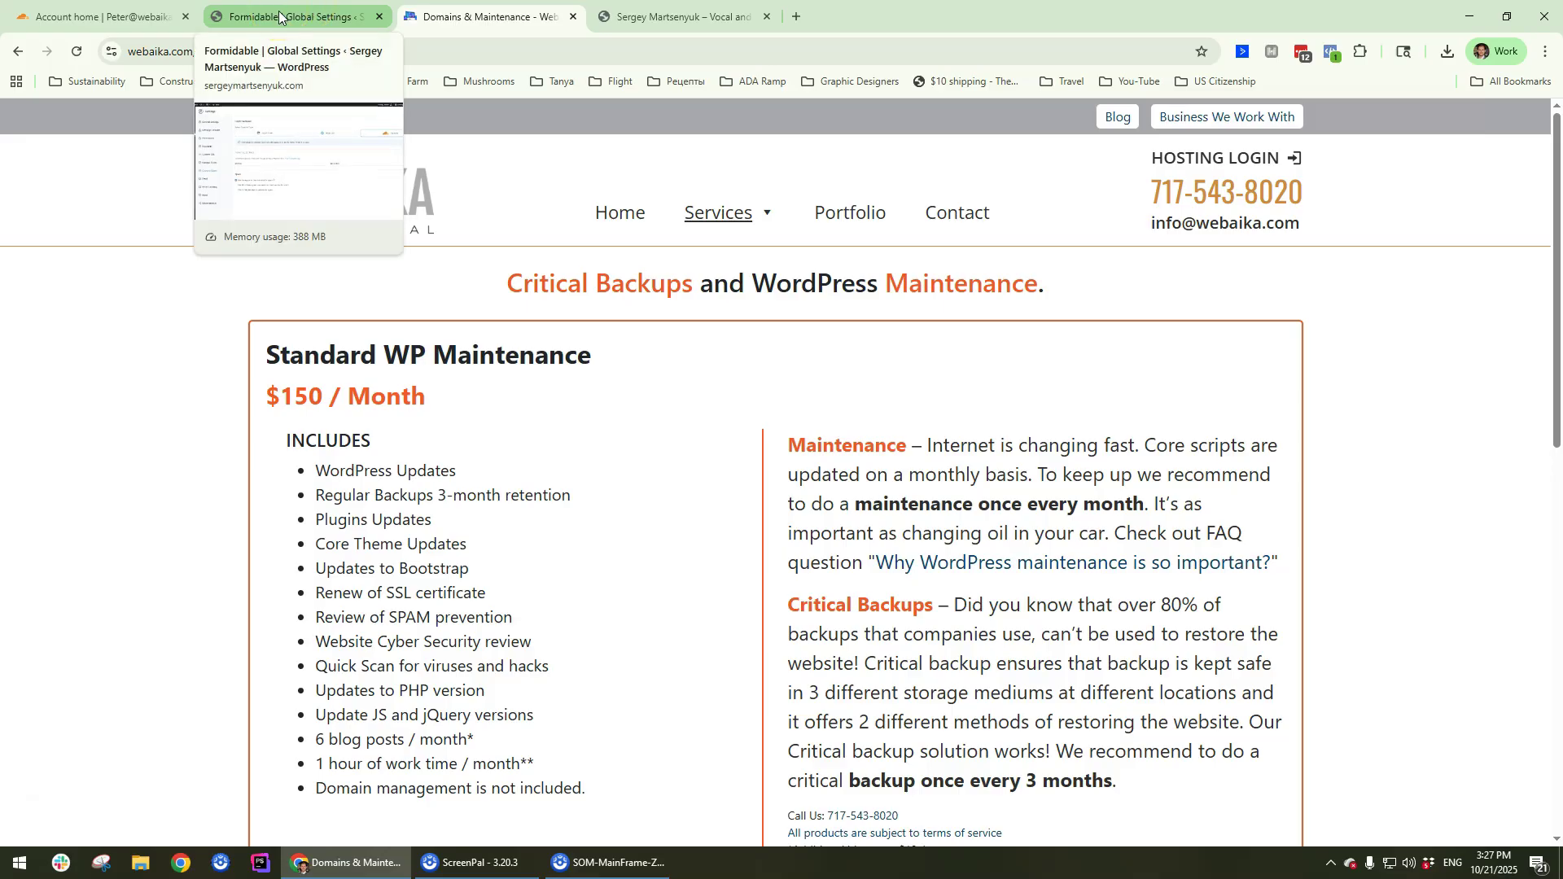
left_click_drag(1134, 218, 1375, 223)
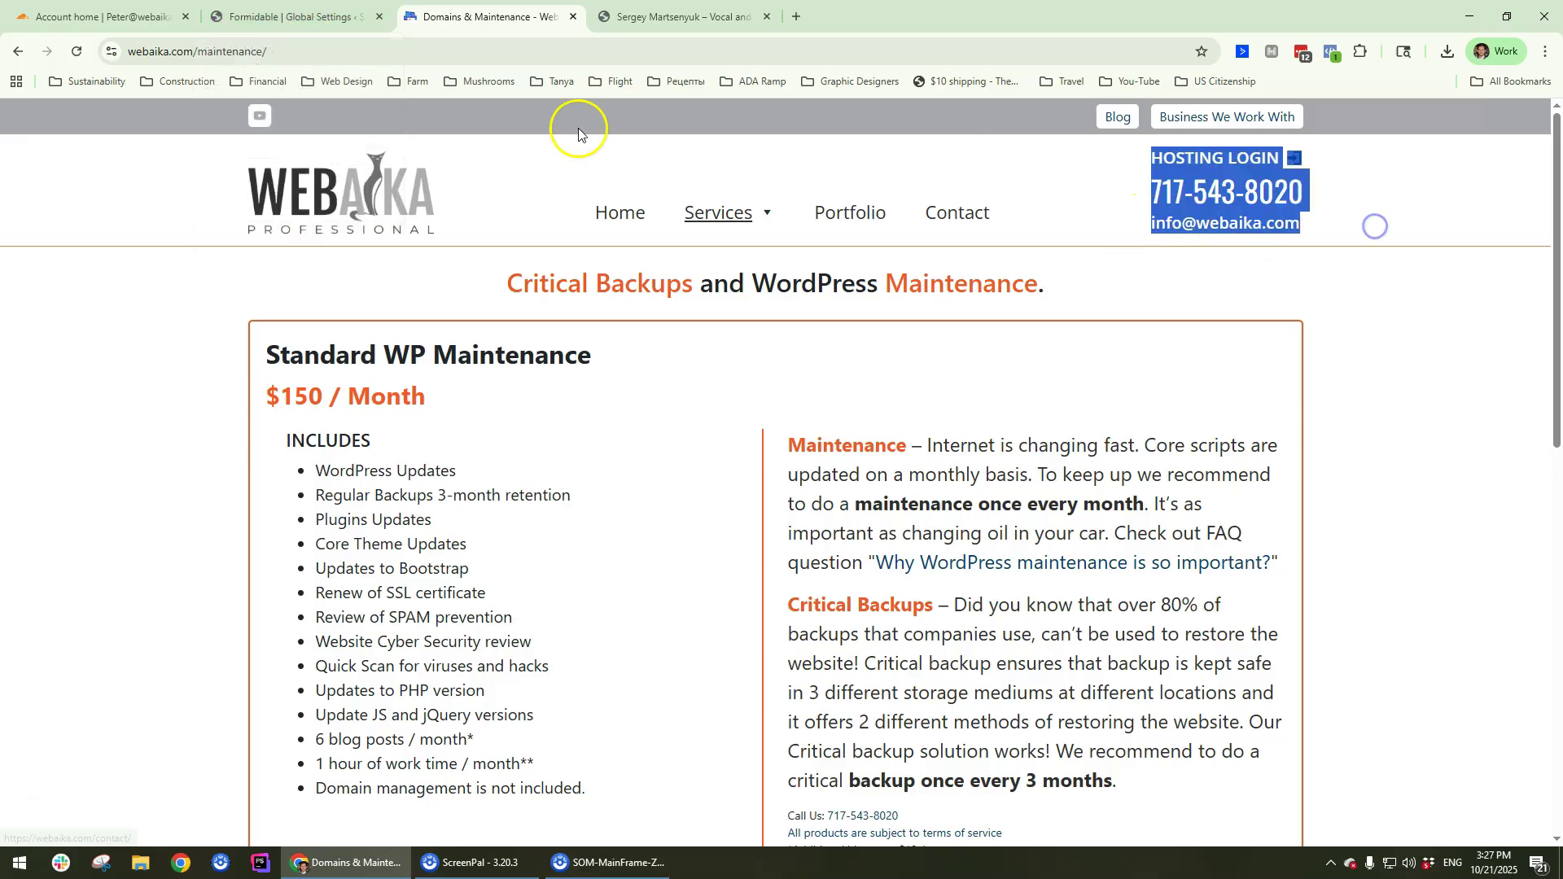
Step: Switch to Cloudflare, find Turnstile by searching for "turn", and open the form for adding a new Turnstile widget
left_click(293, 16)
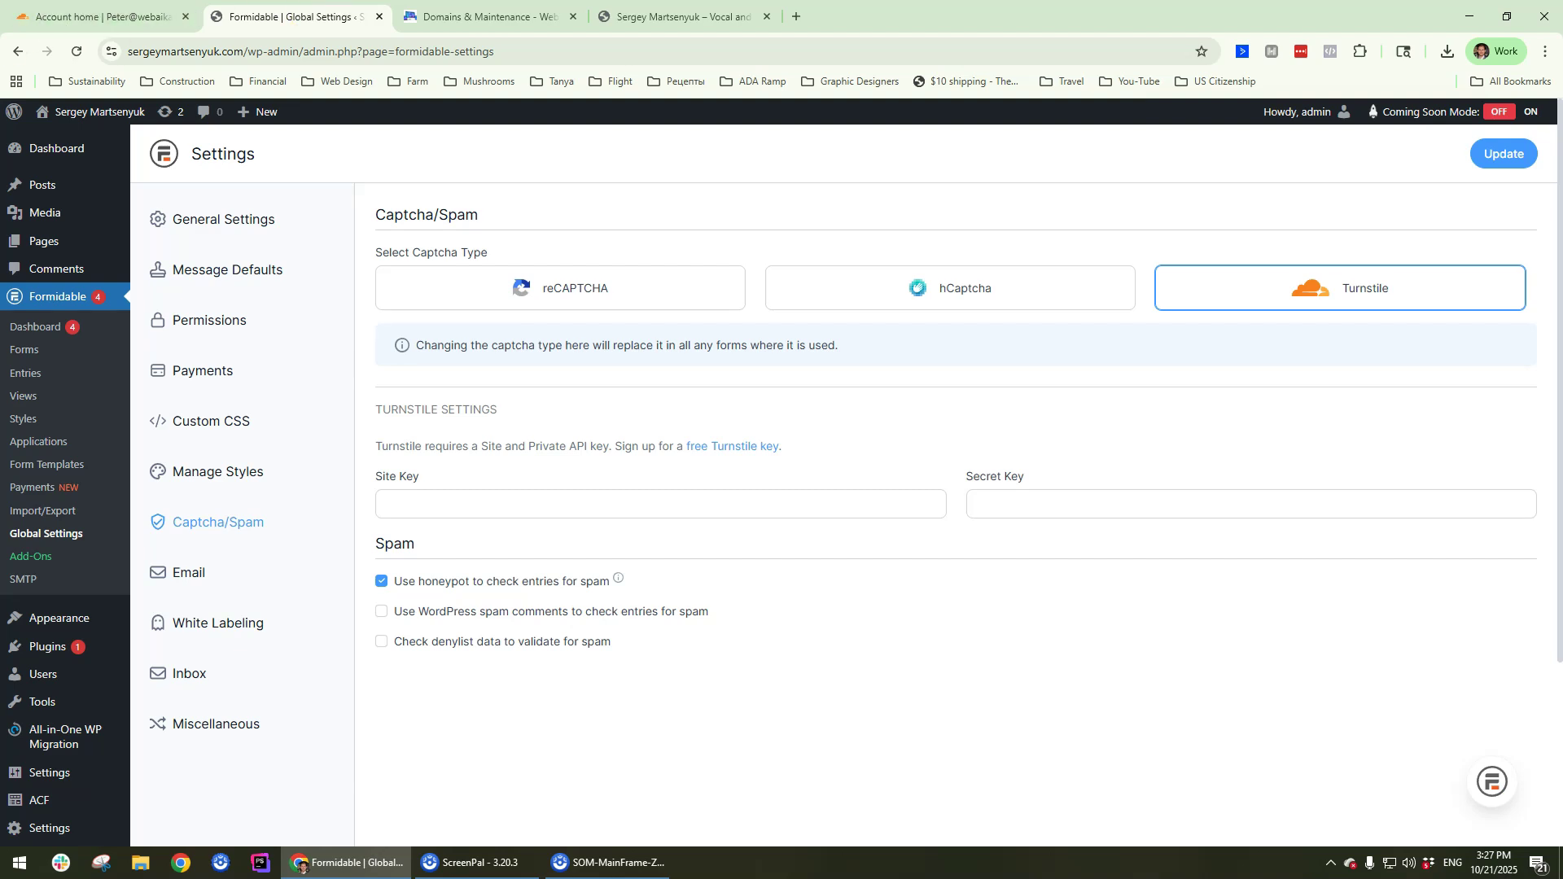
left_click(120, 17)
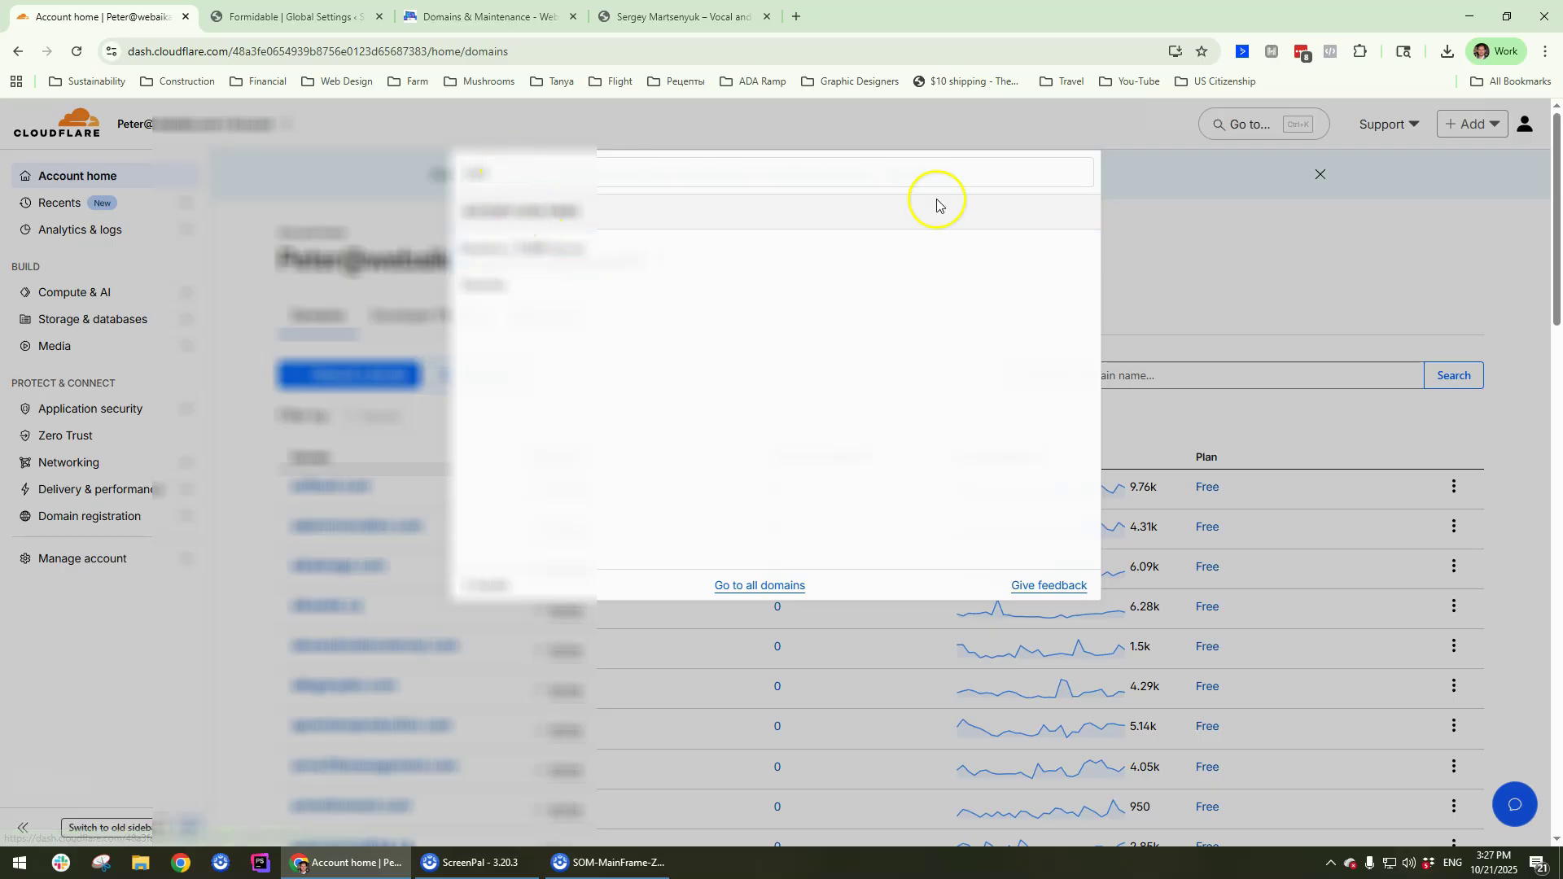
left_click(1236, 232)
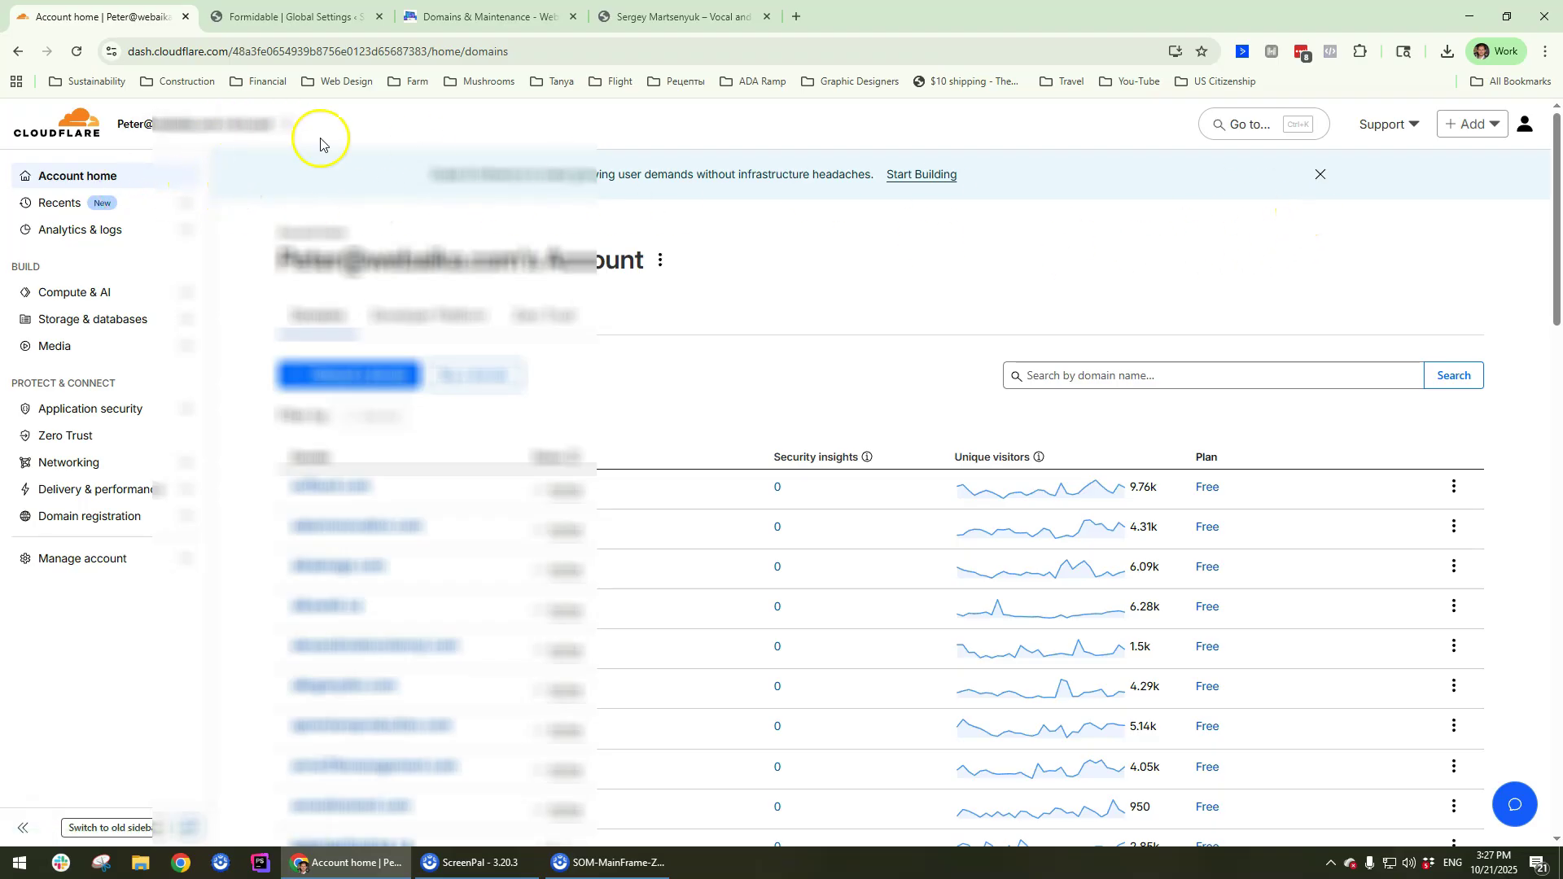
left_click(1238, 136)
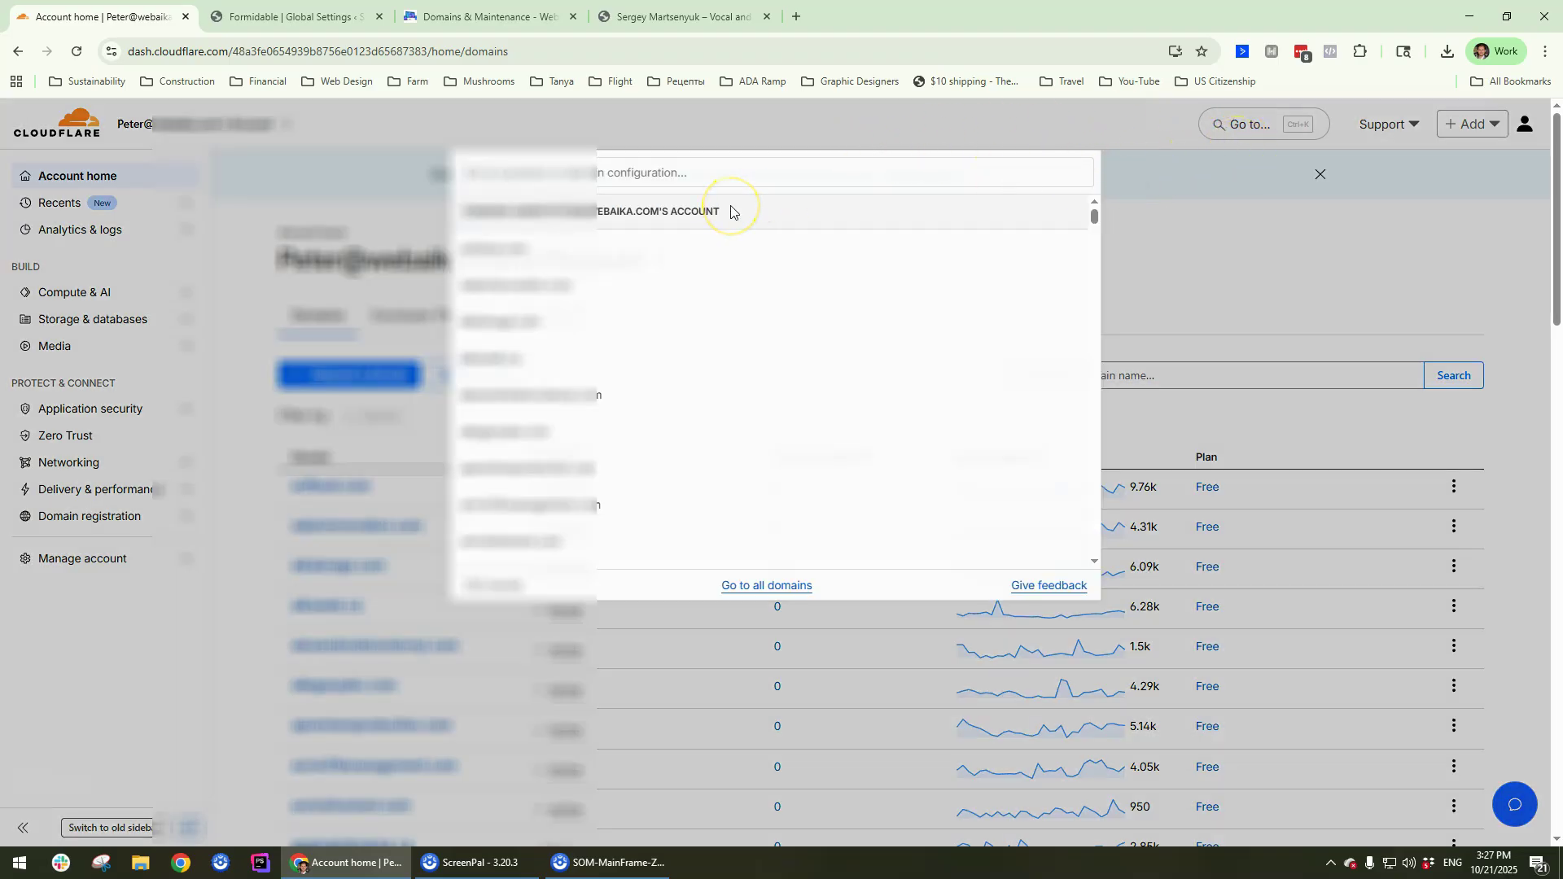
type("turn")
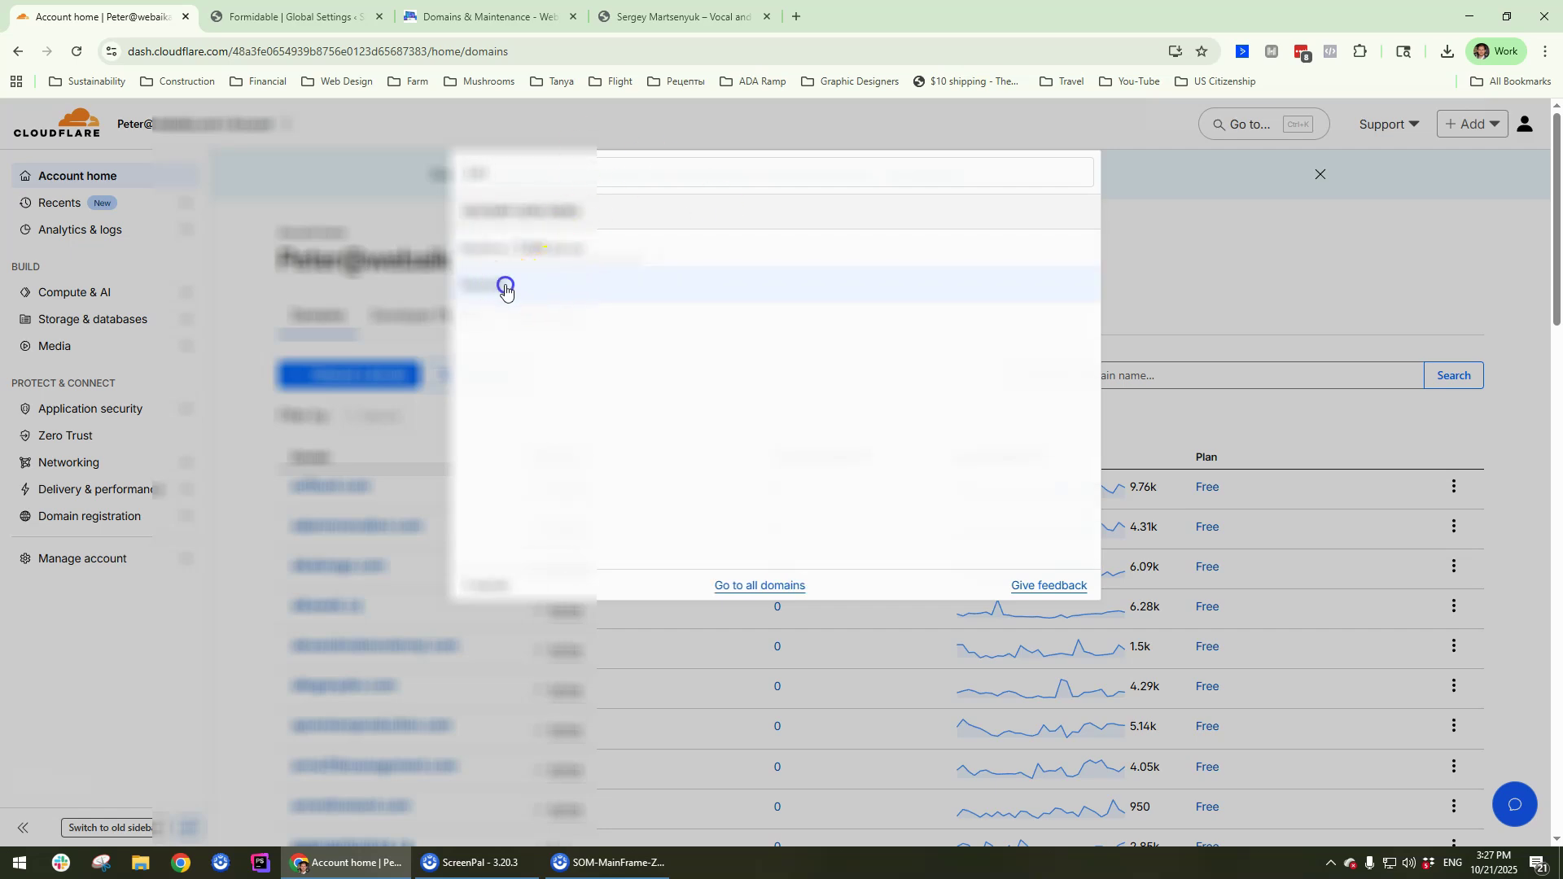
left_click(503, 286)
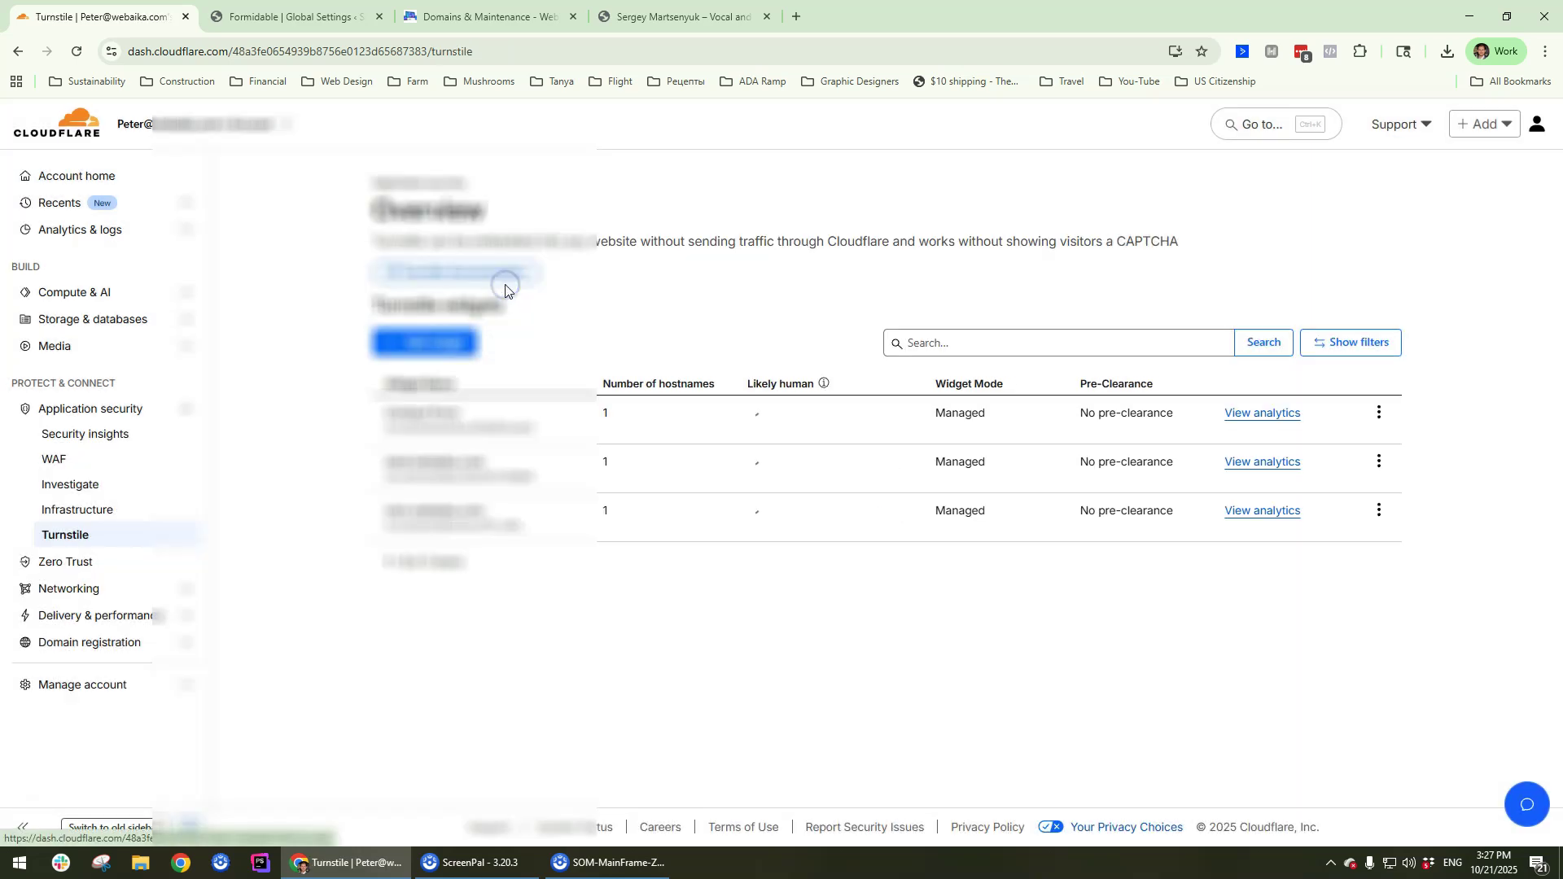
left_click(426, 342)
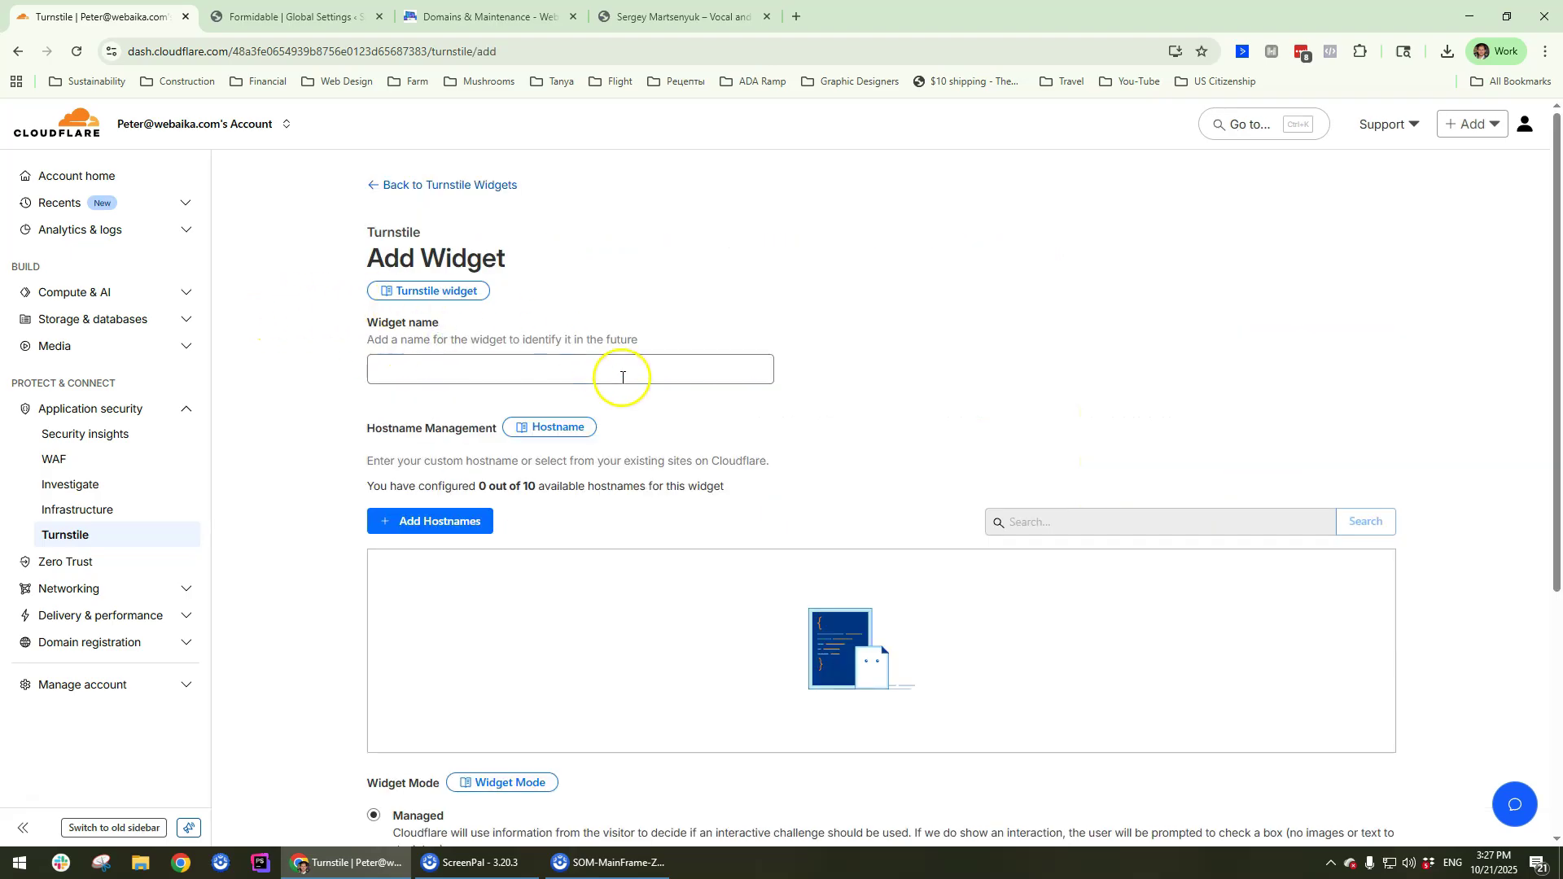
Step: Name the new Turnstile widget after the website's domain, copied from the address of the open contact page
left_click(449, 367)
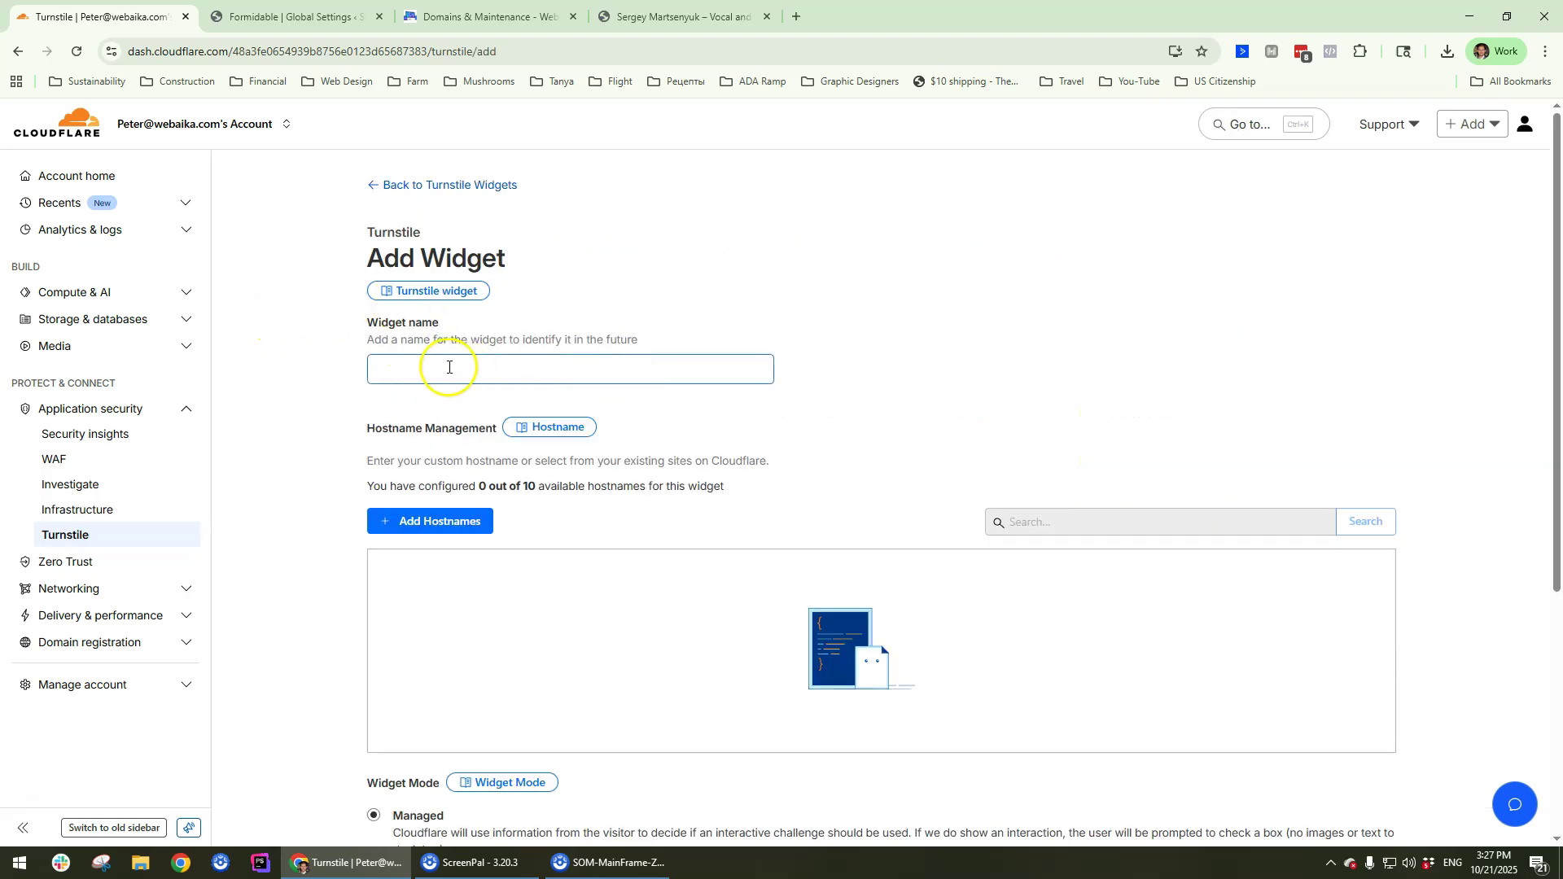
left_click(676, 16)
left_click(239, 50)
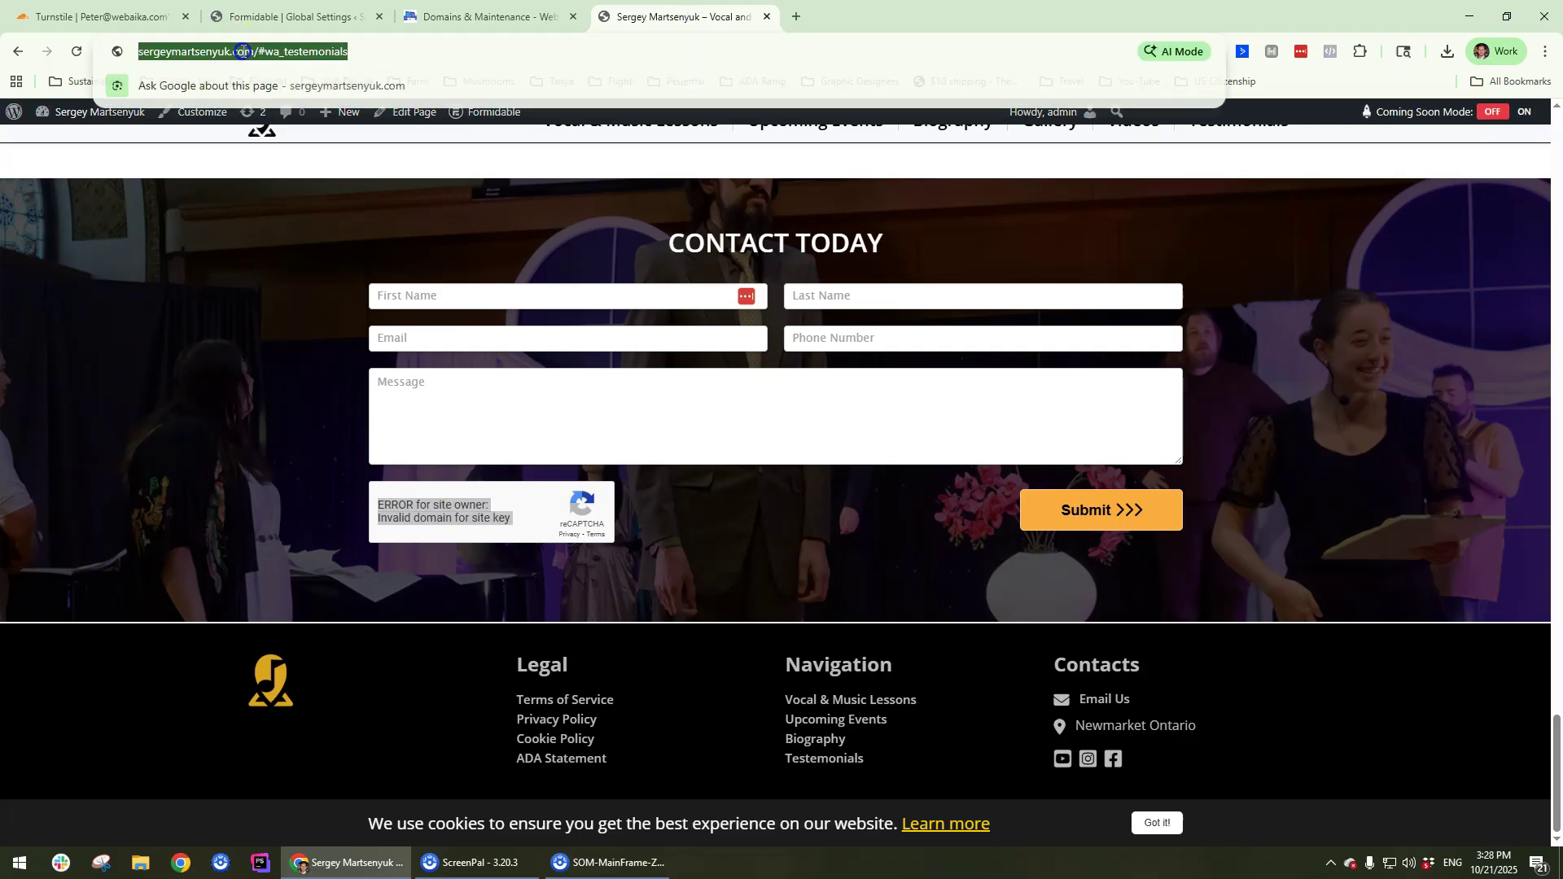
left_click(294, 49)
left_click_drag(294, 47, 166, 51)
key("ctrl+c")
left_click(244, 53)
left_click(258, 16)
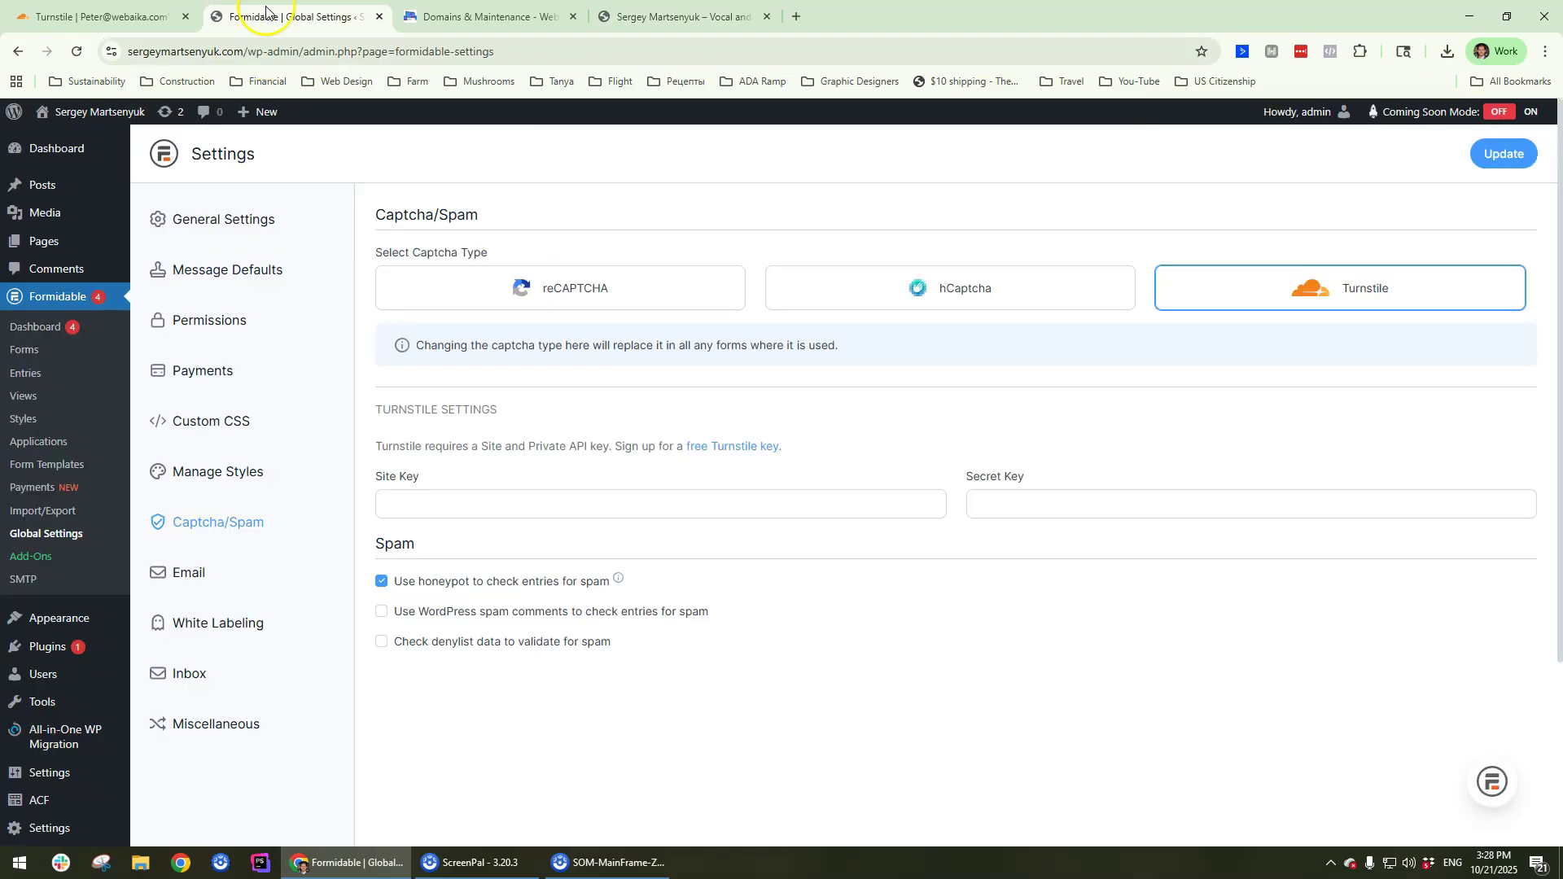
key("ctrl+shift+Tab")
left_click(608, 376)
key("ctrl+v")
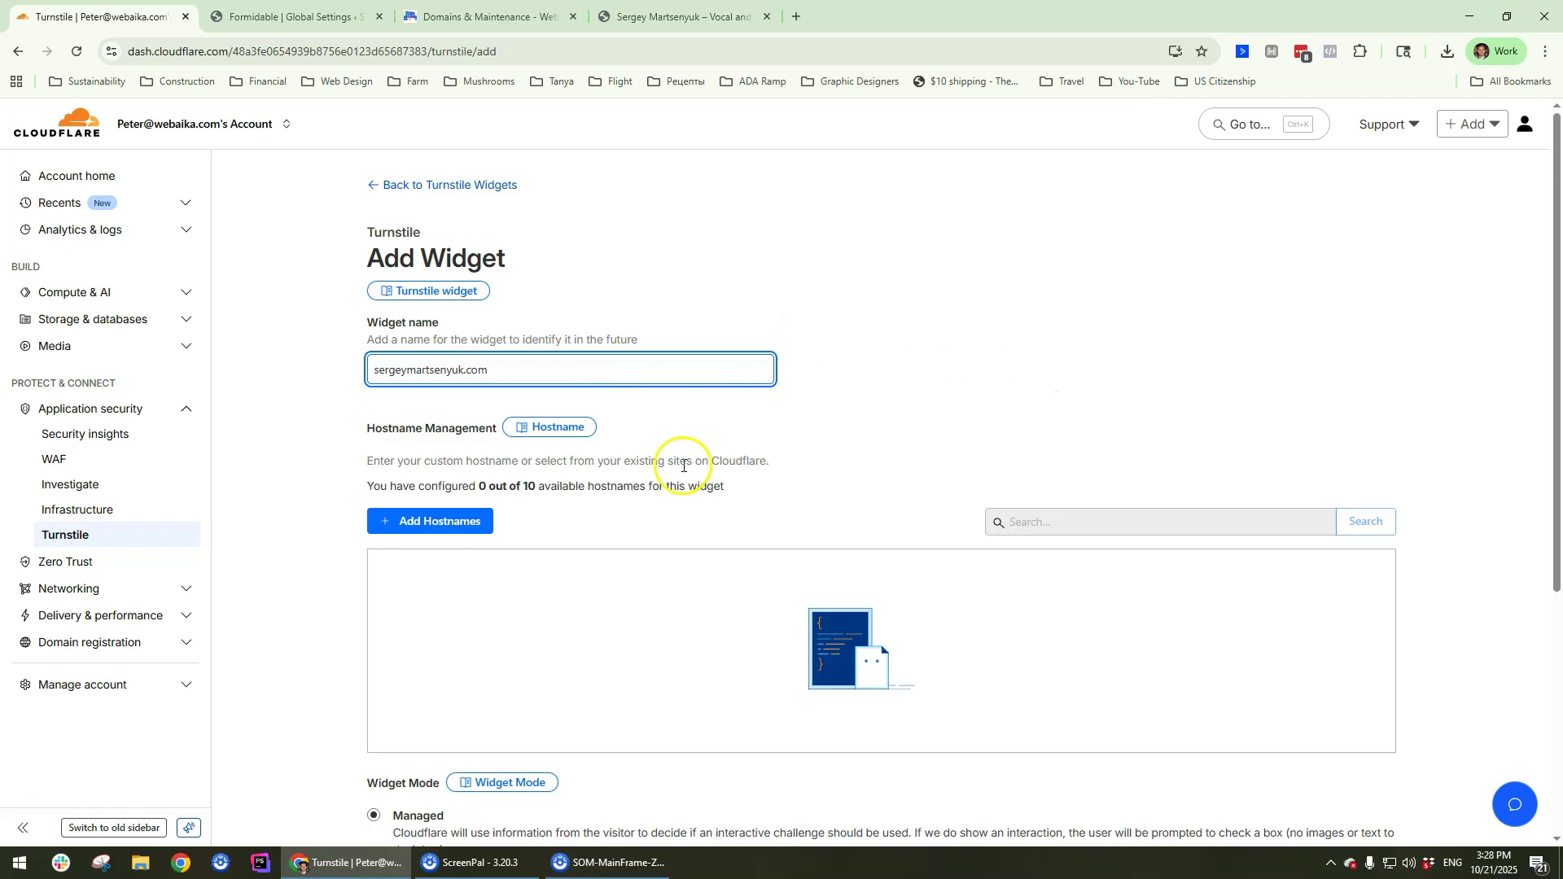
Step: Try to create the Turnstile widget in Managed mode without adding a hostname
scroll(517, 492, "down", 2)
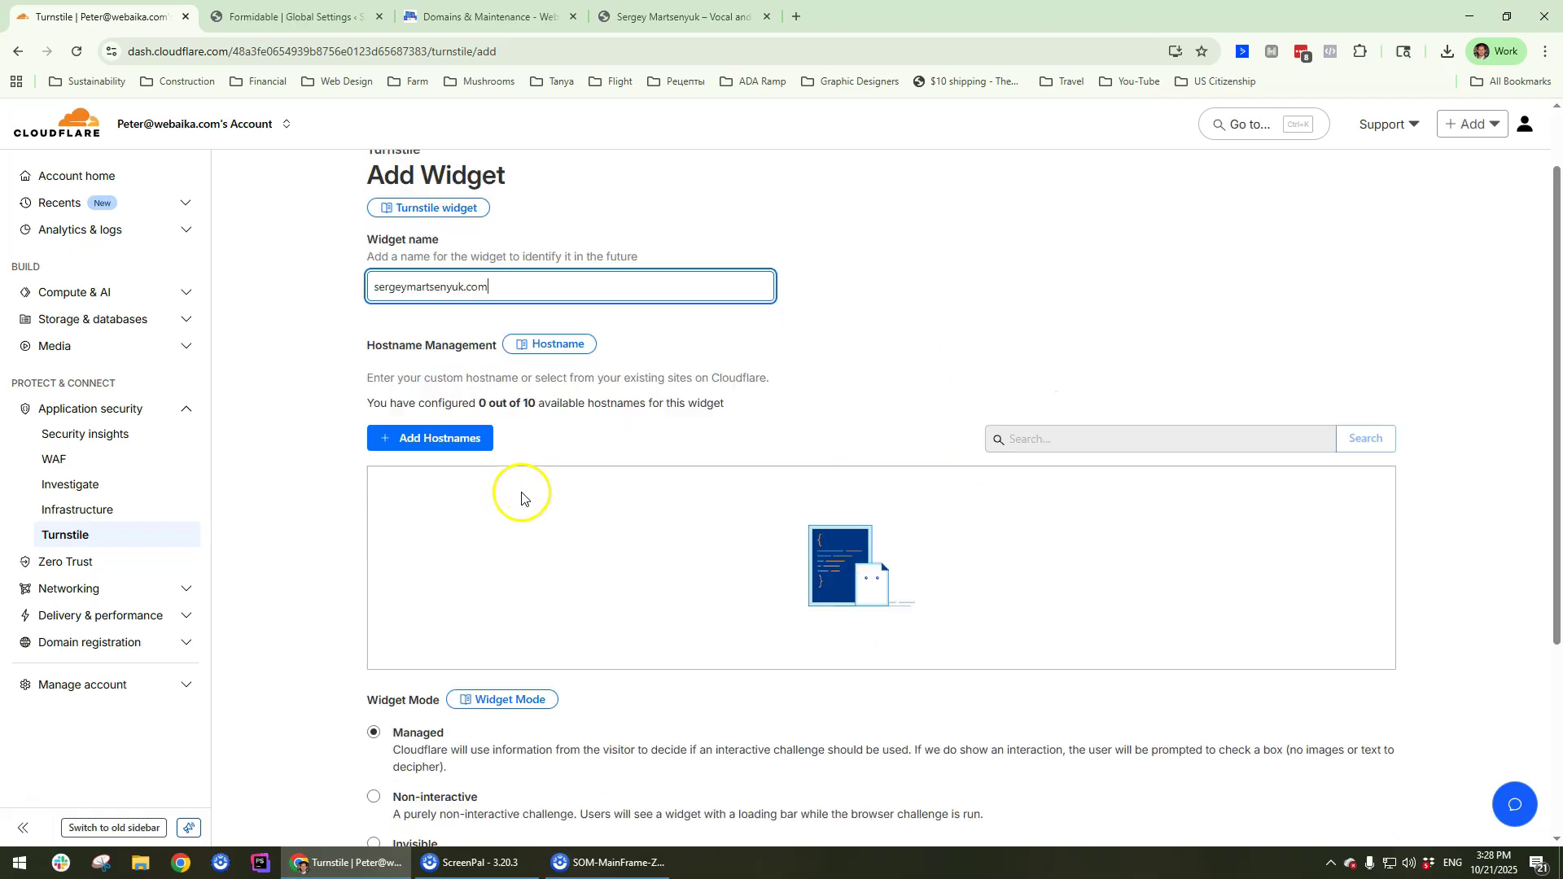
scroll(521, 498, "down", 3)
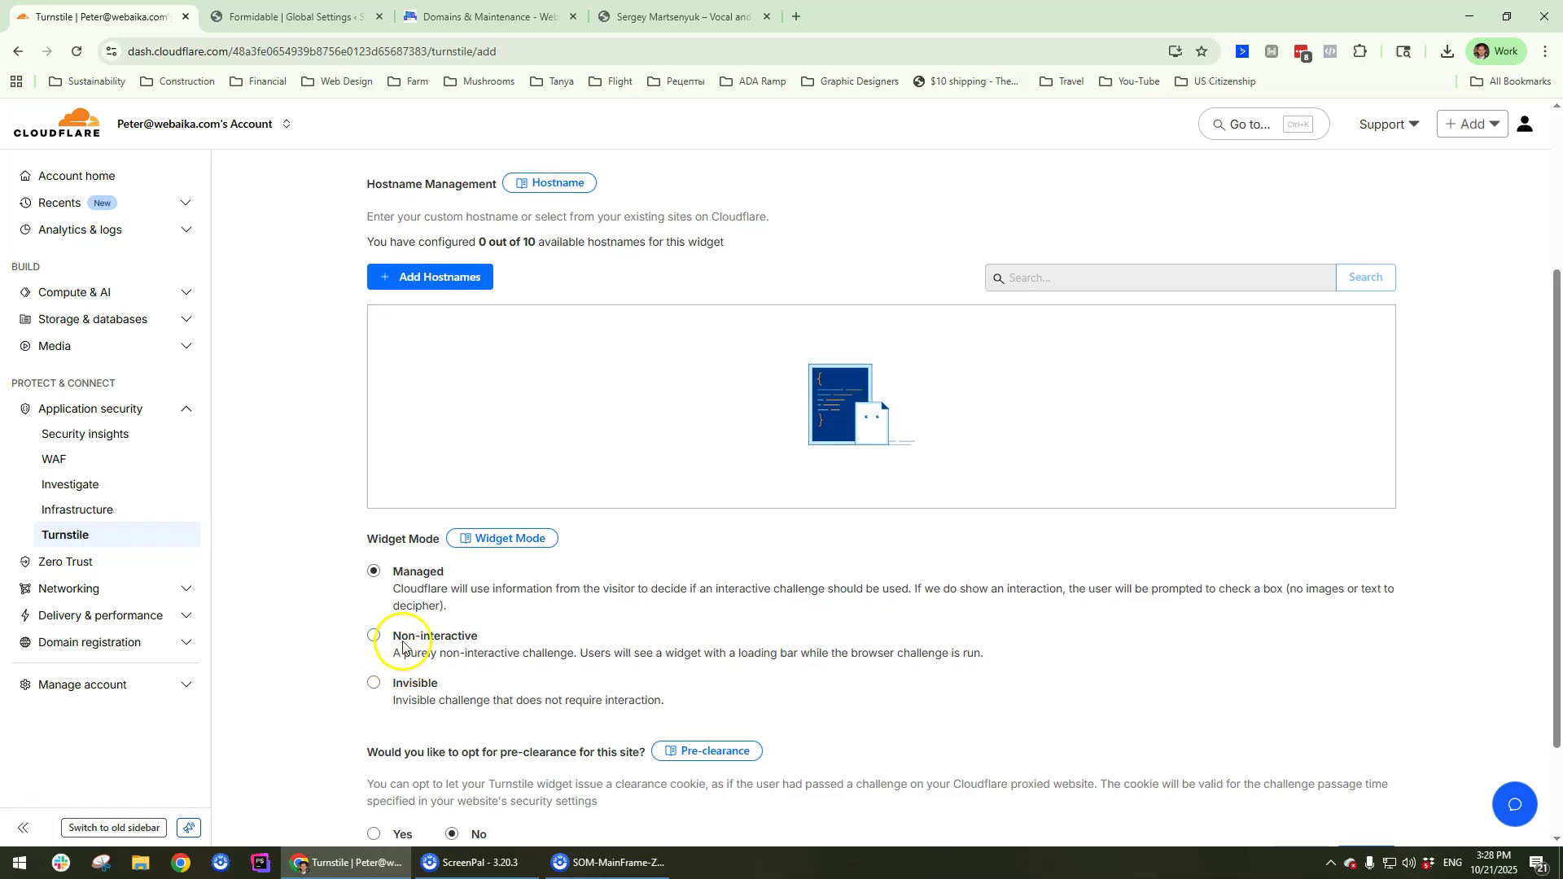
left_click(1364, 727)
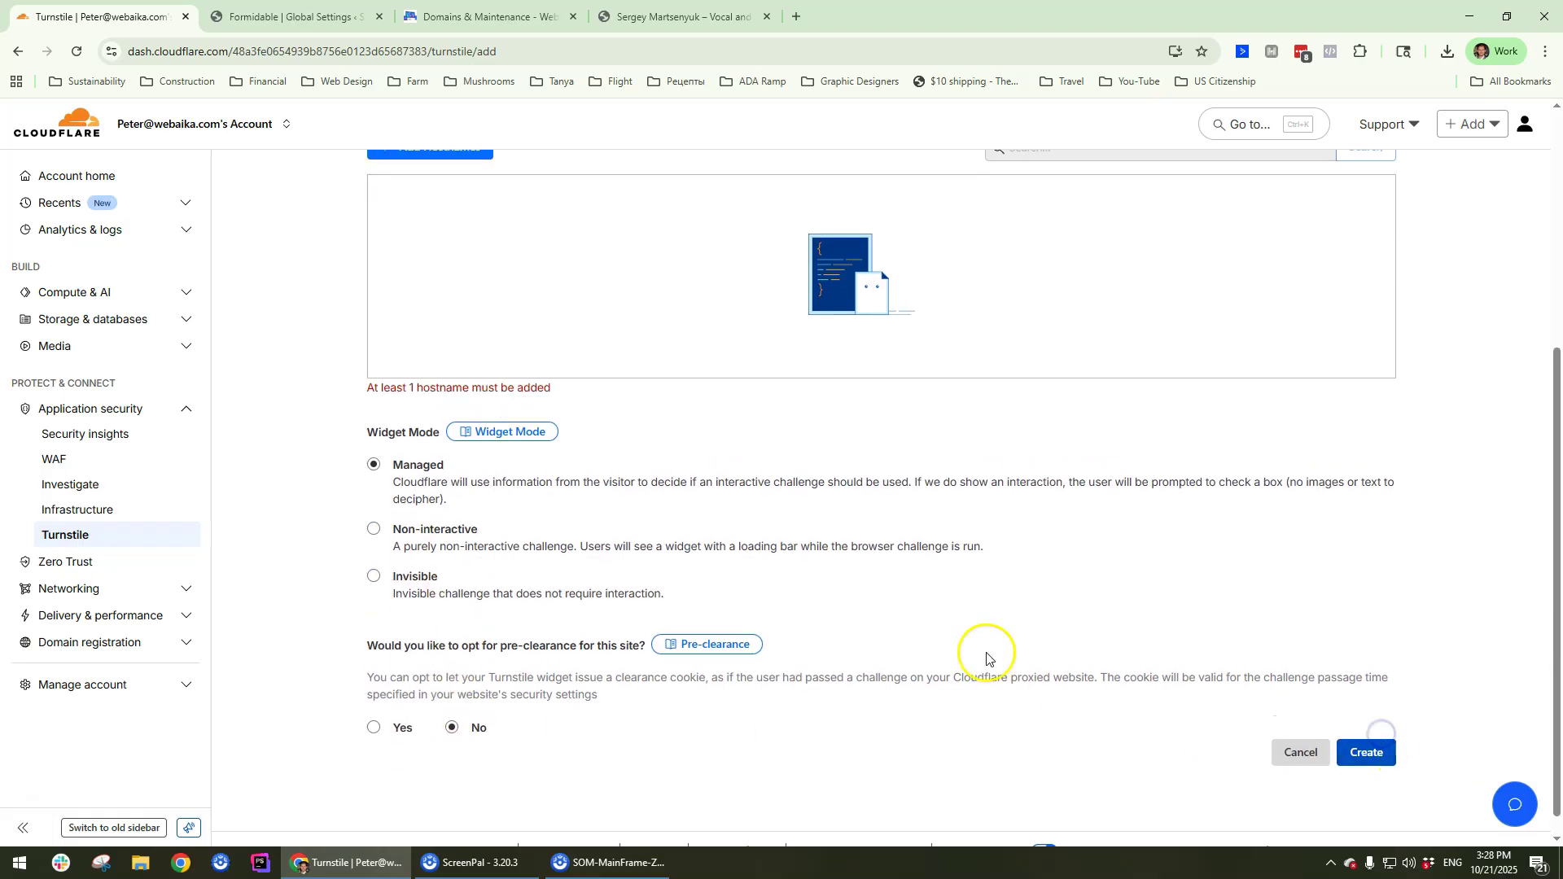
Step: Add the website's domain from the existing hostnames and create the widget in Managed mode without pre-clearance
scroll(562, 358, "up", 4)
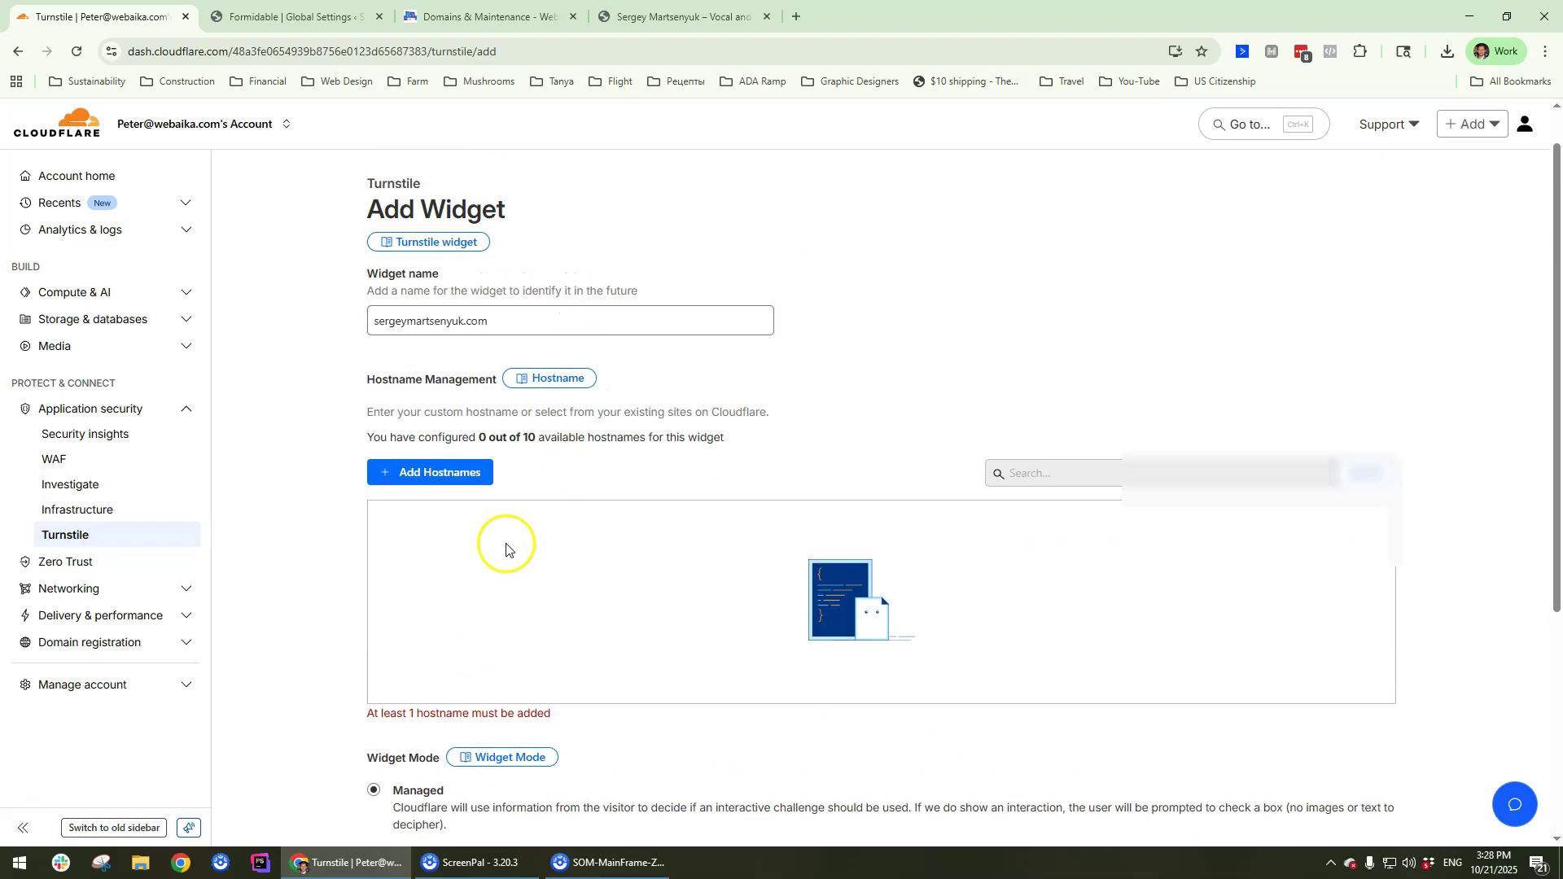
left_click(439, 474)
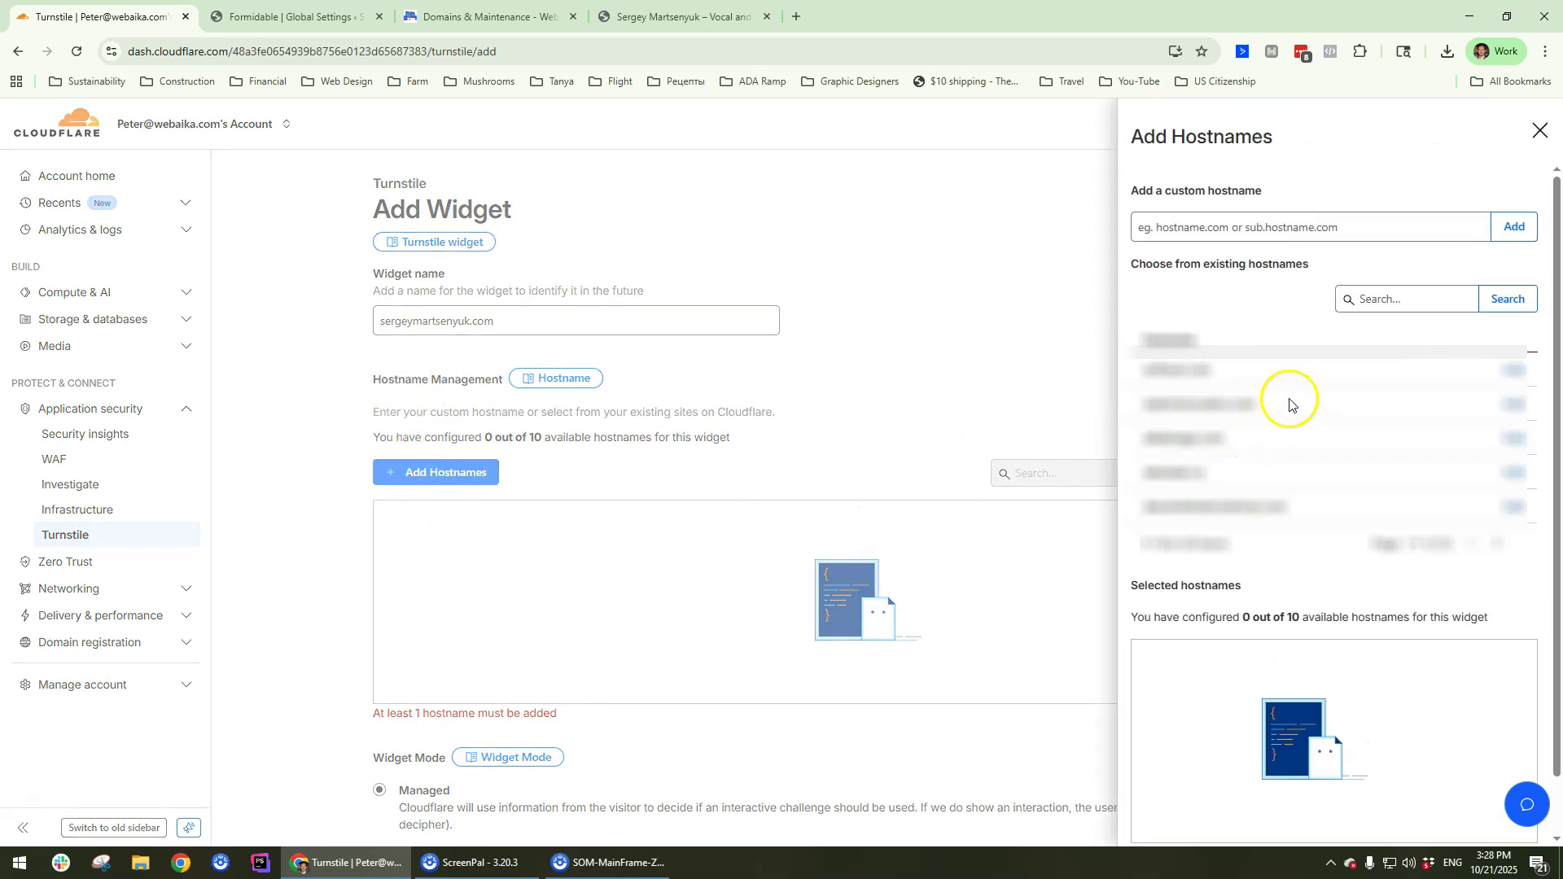
left_click(1408, 296)
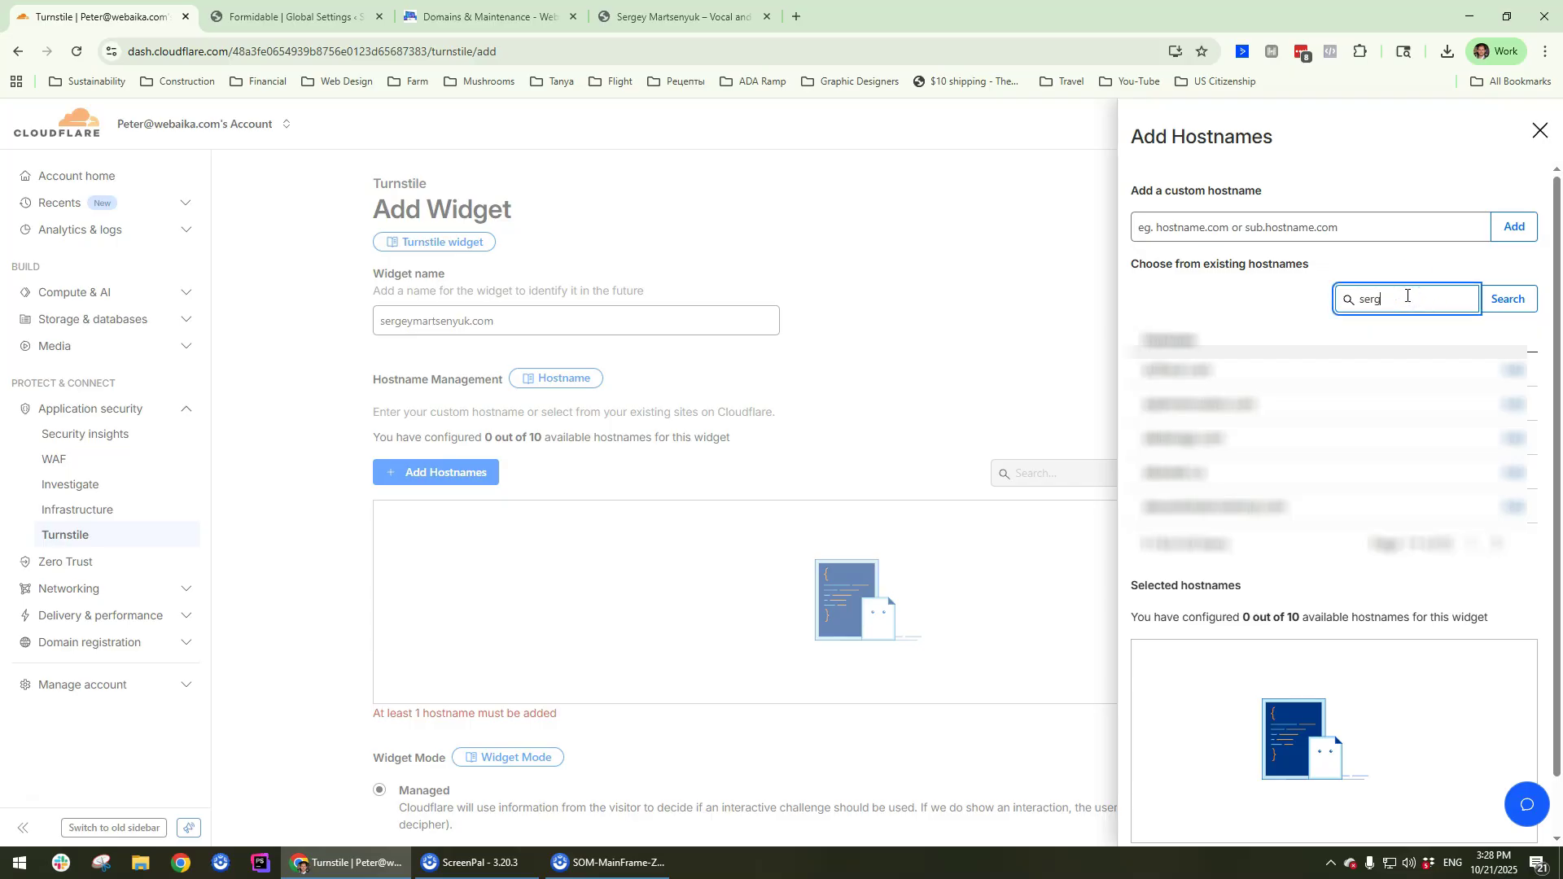
left_click(1522, 298)
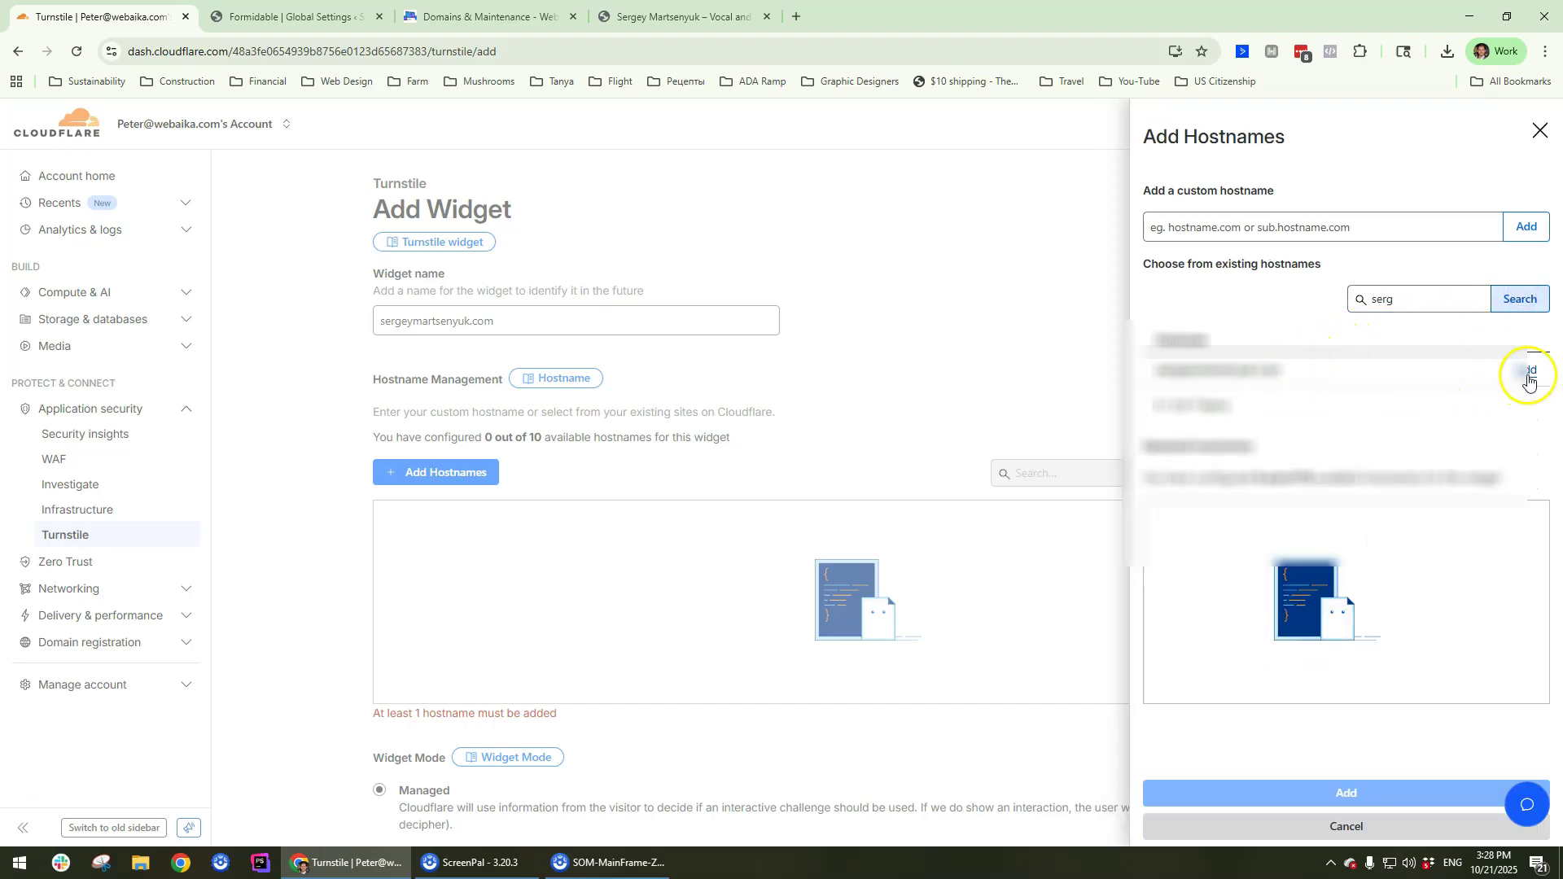
left_click(1529, 374)
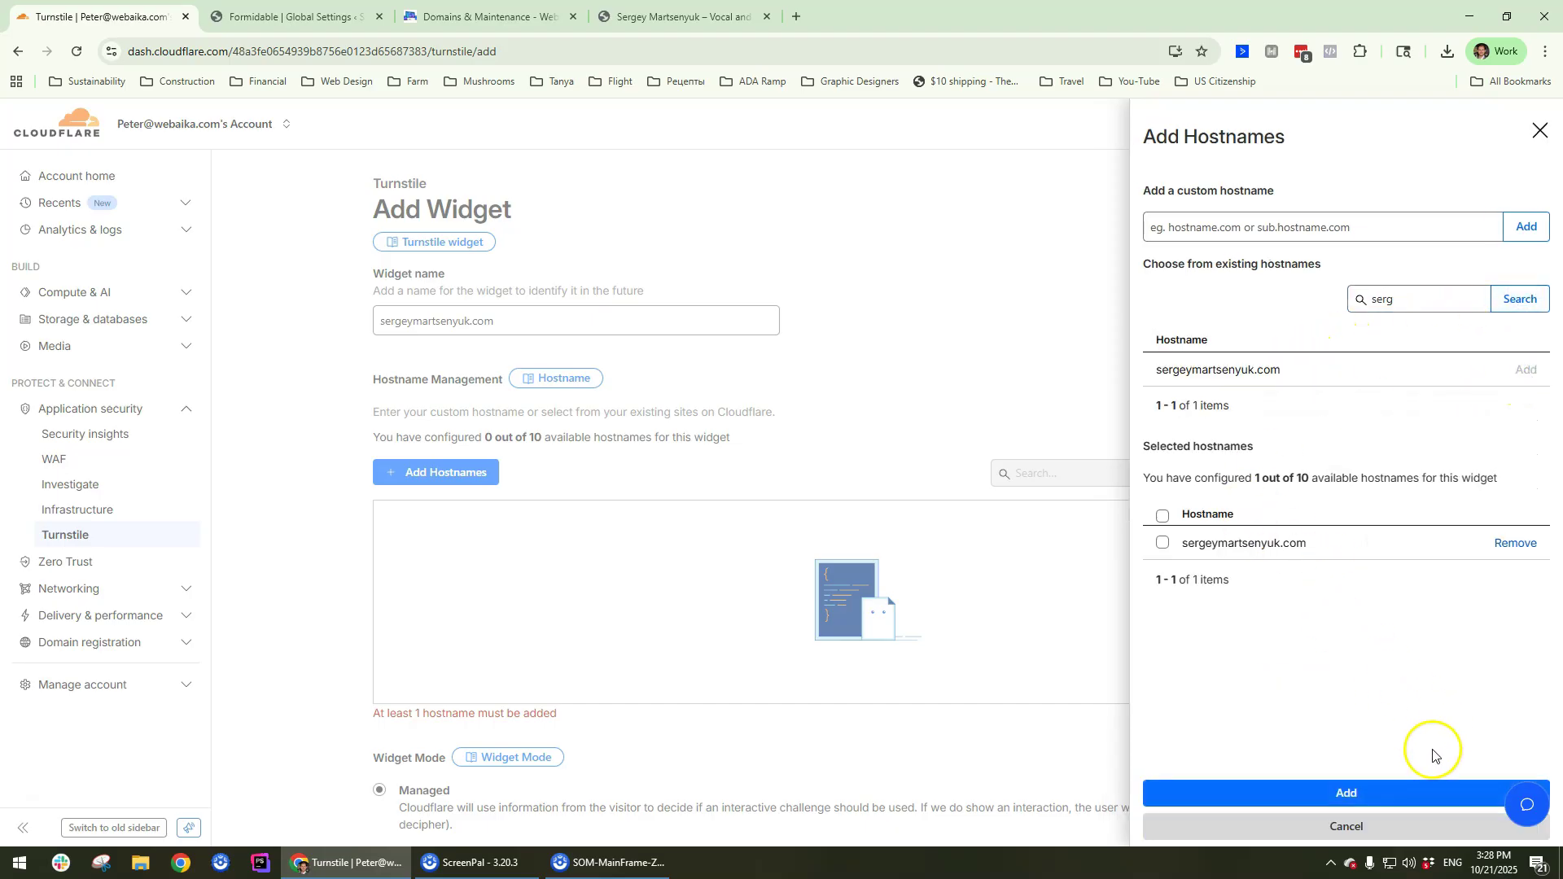
left_click(1285, 800)
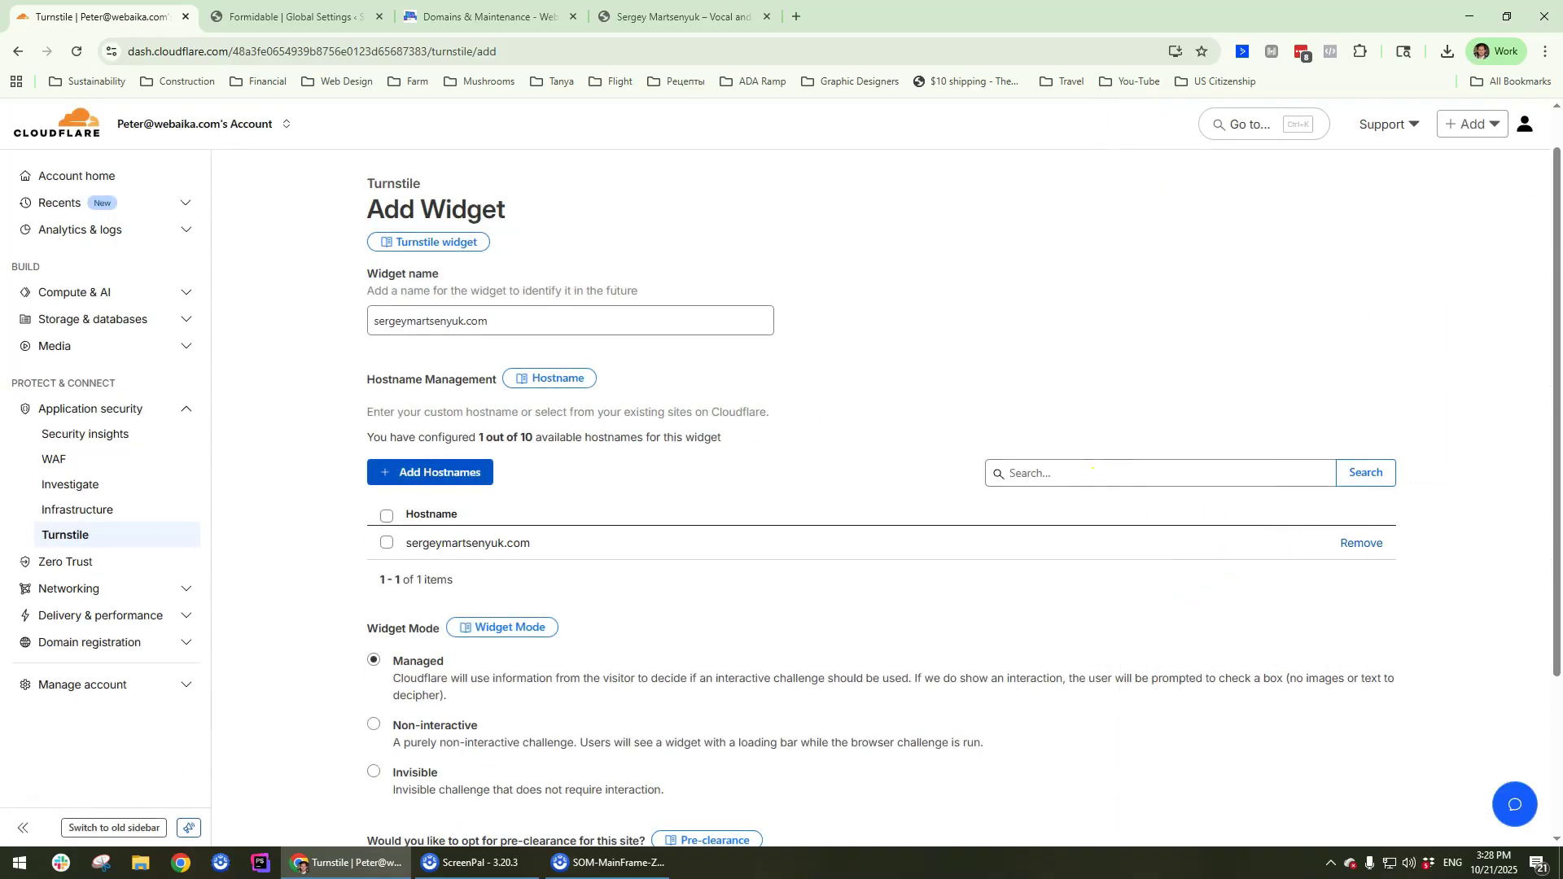
scroll(856, 359, "down", 3)
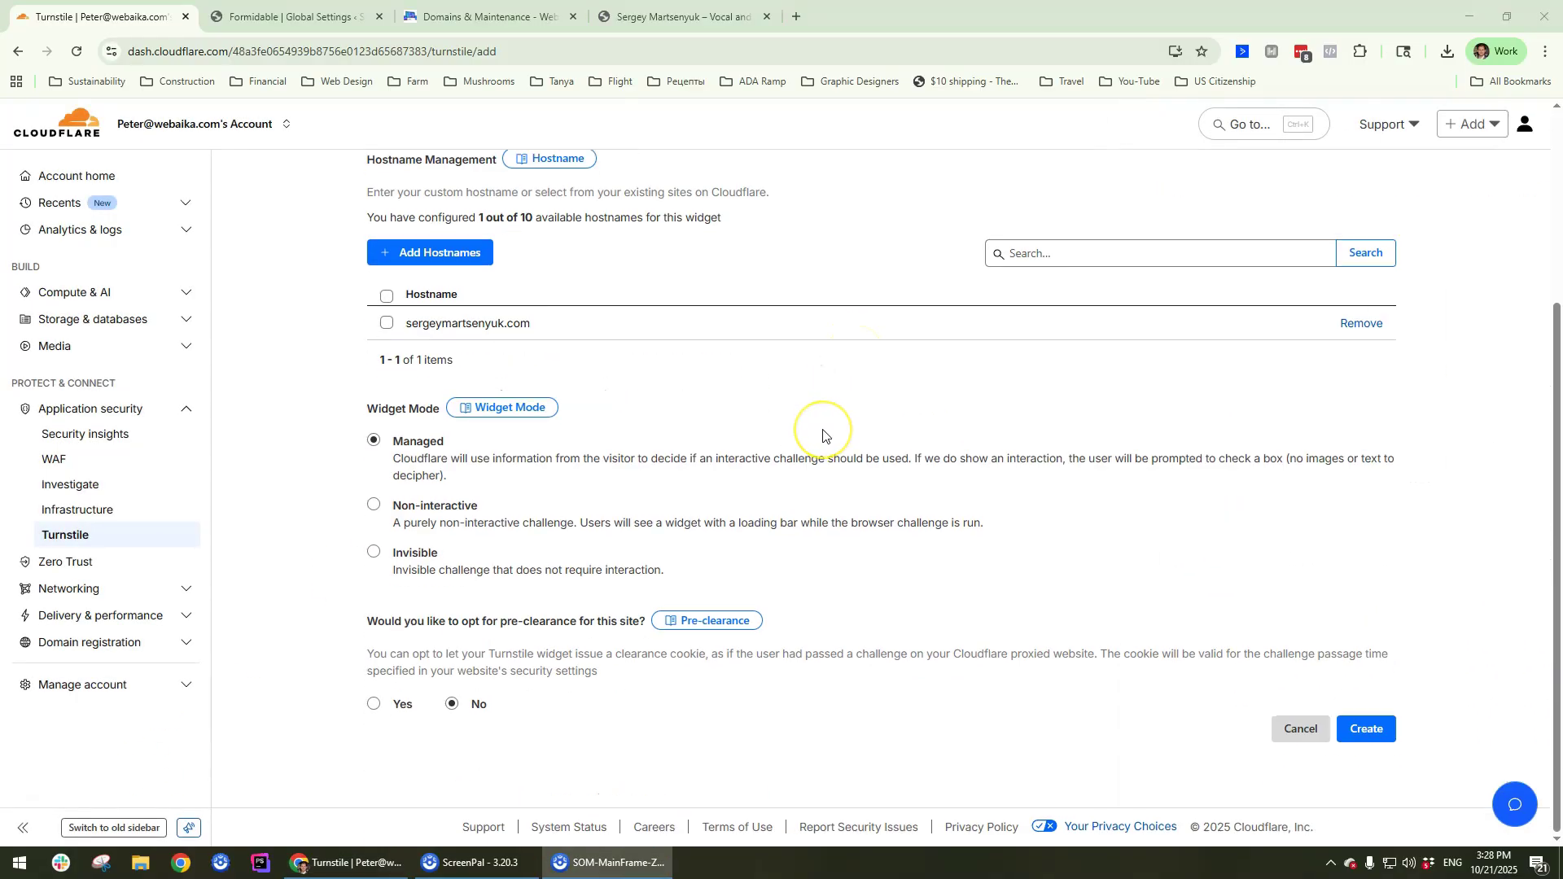
left_click(1363, 733)
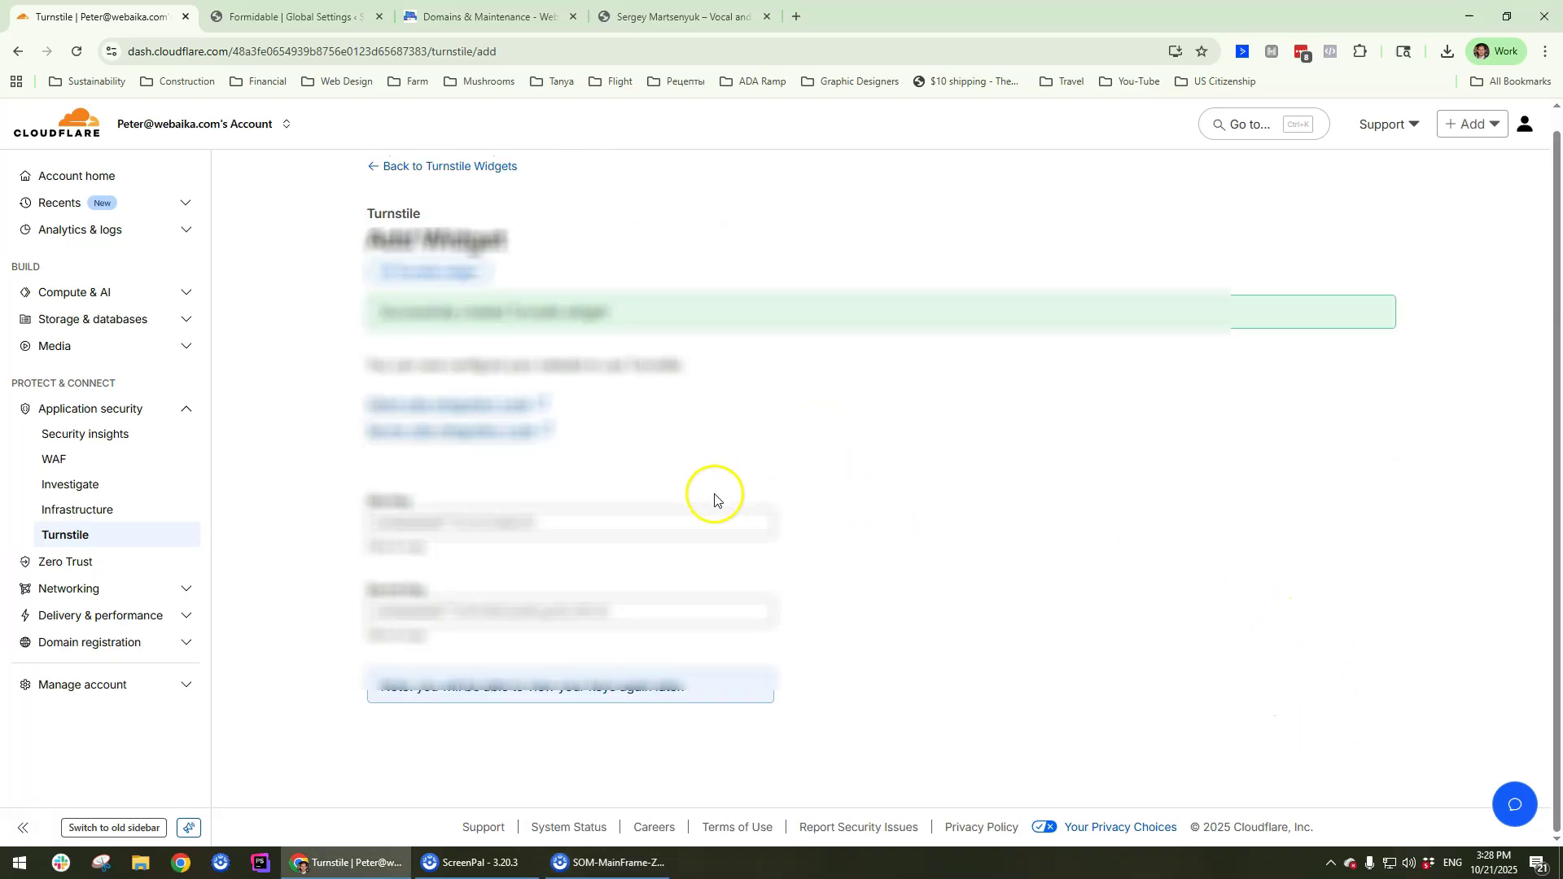
Step: Copy the new widget's site key from Cloudflare into the Site Key field of Formidable's Turnstile settings
double_click(593, 525)
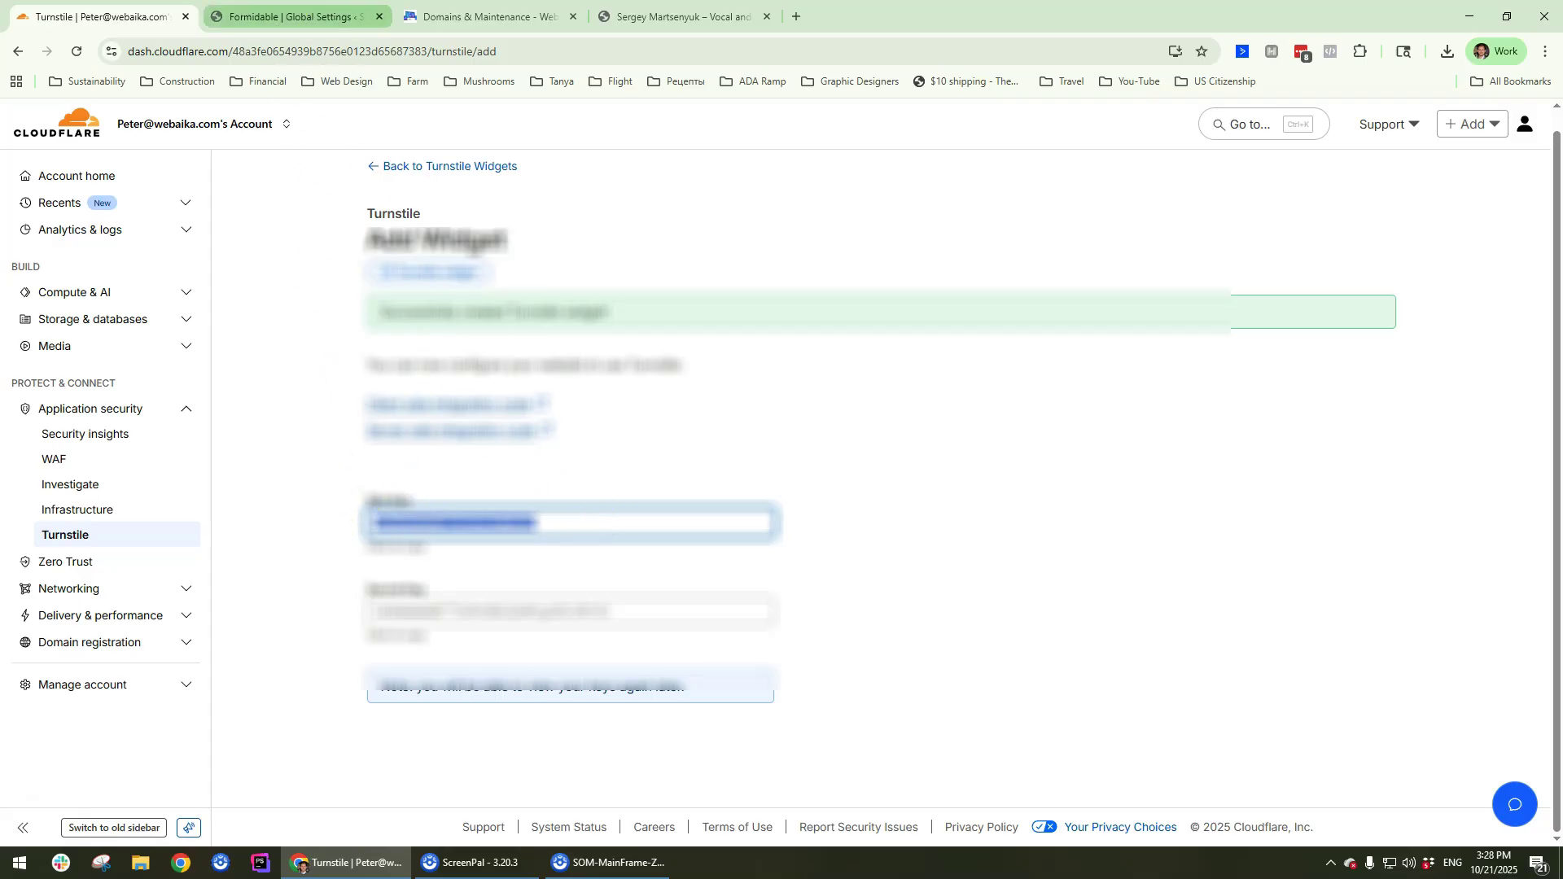
key("ctrl+Tab")
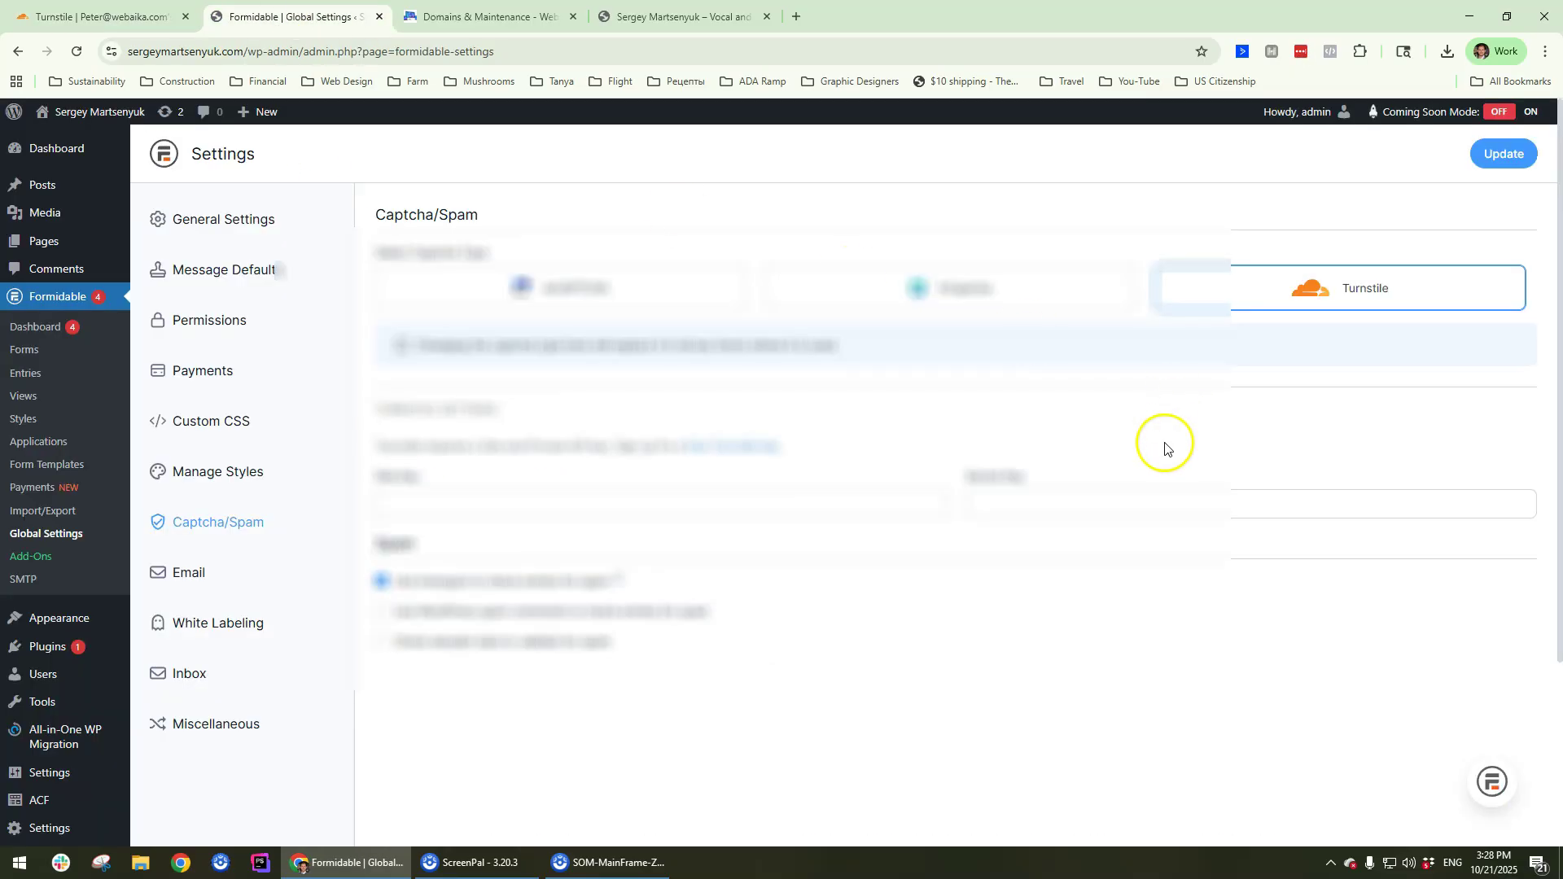
left_click(446, 509)
key("ctrl+v")
Step: Copy the widget's secret key from Cloudflare into Formidable's Secret Key field and save the global settings
key("ctrl+shift+Tab")
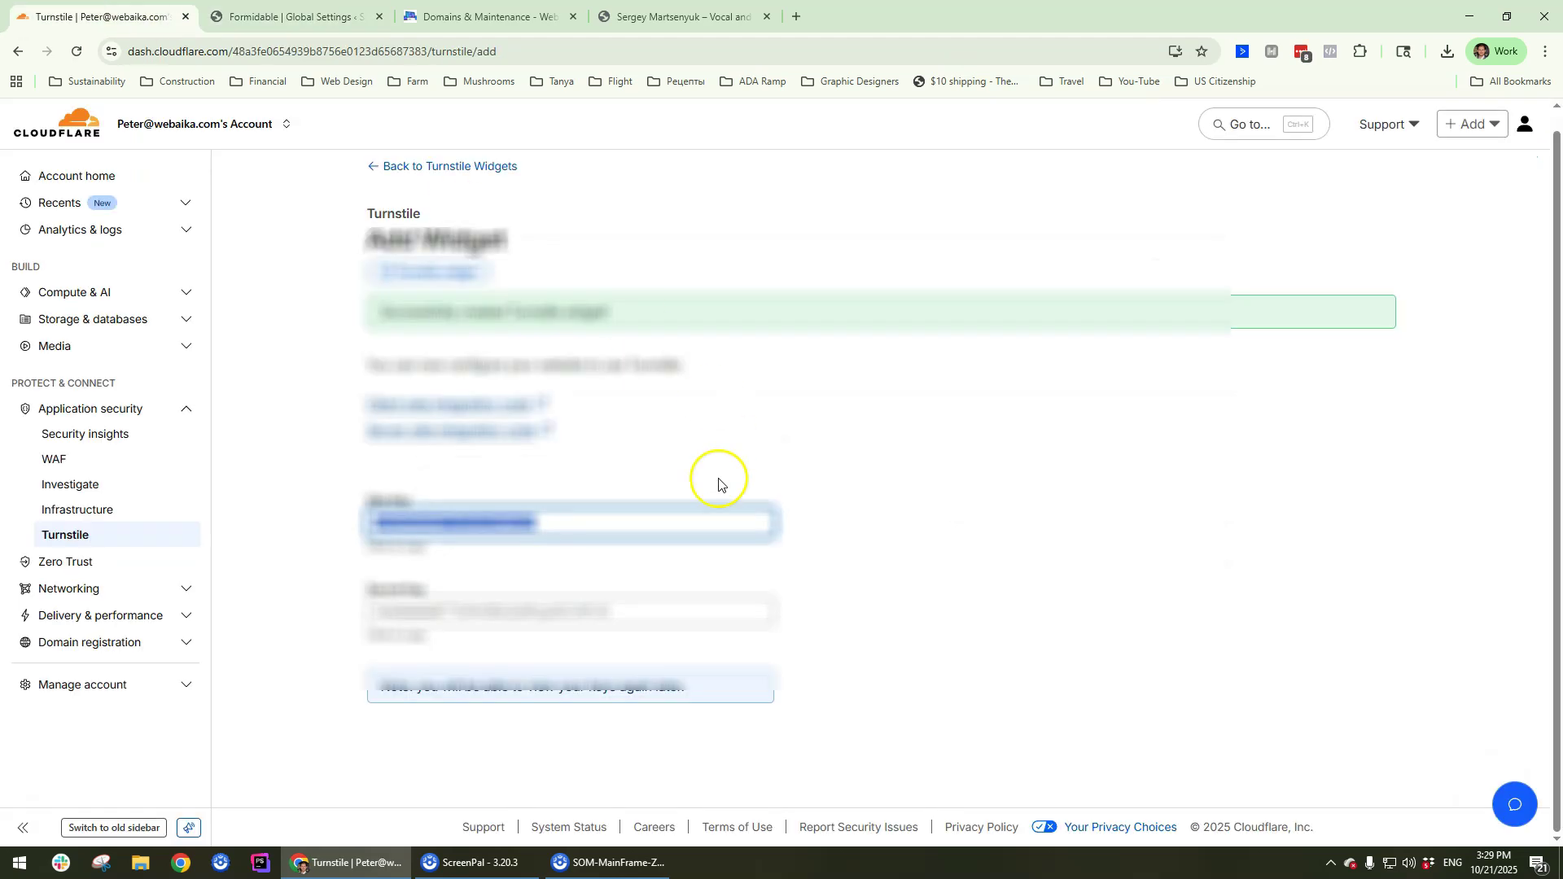
double_click(583, 607)
key("ctrl+c")
key("ctrl+Tab")
left_click(1126, 500)
key("ctrl+v")
scroll(830, 600, "down", 3)
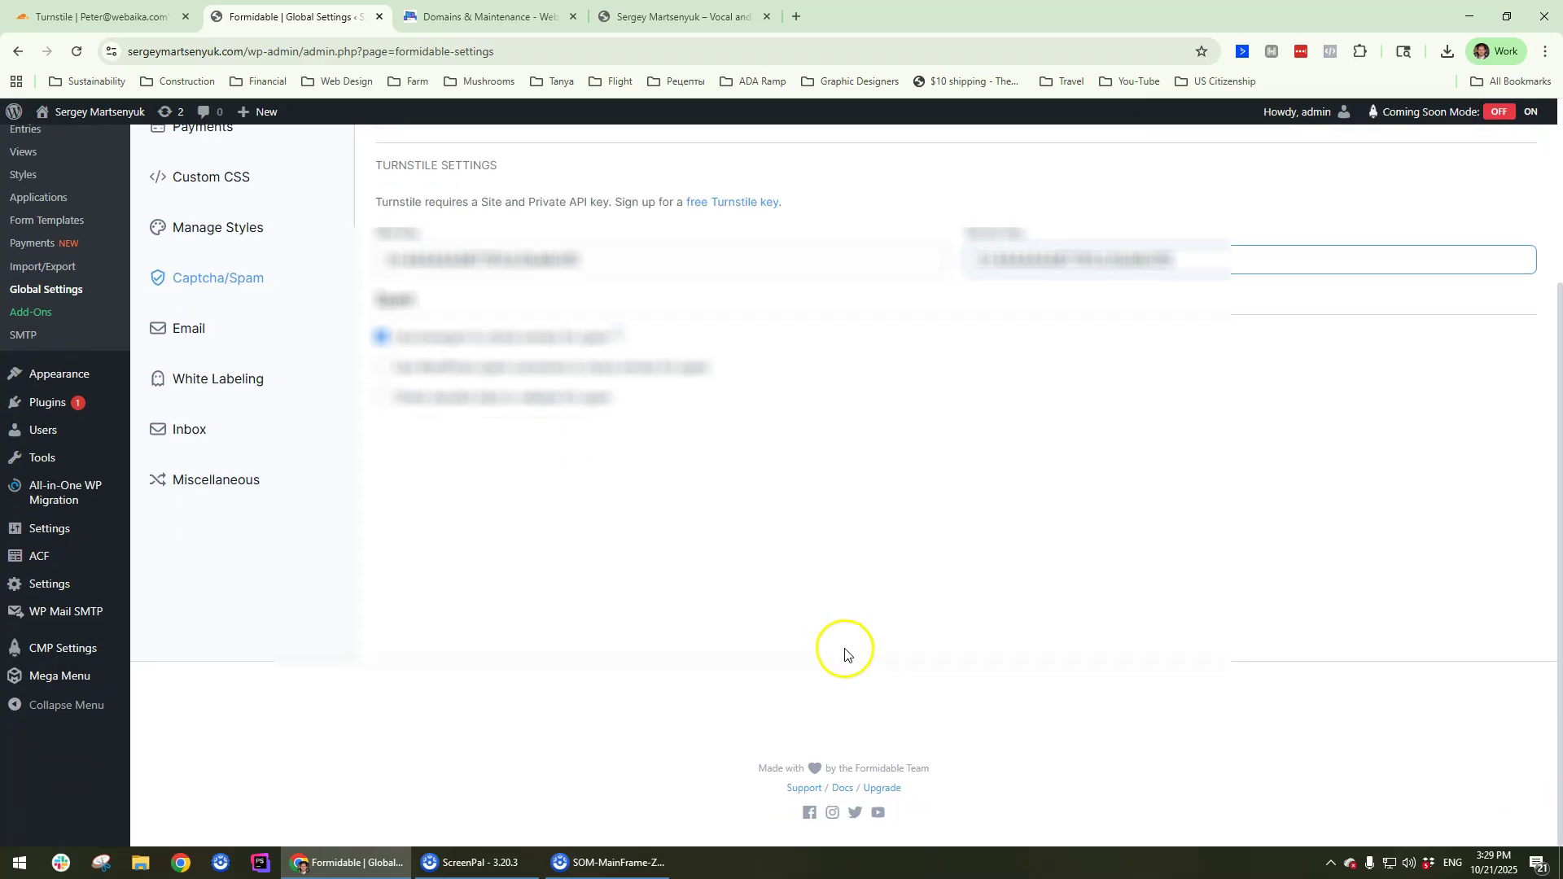
scroll(977, 692, "up", 3)
left_click(1527, 157)
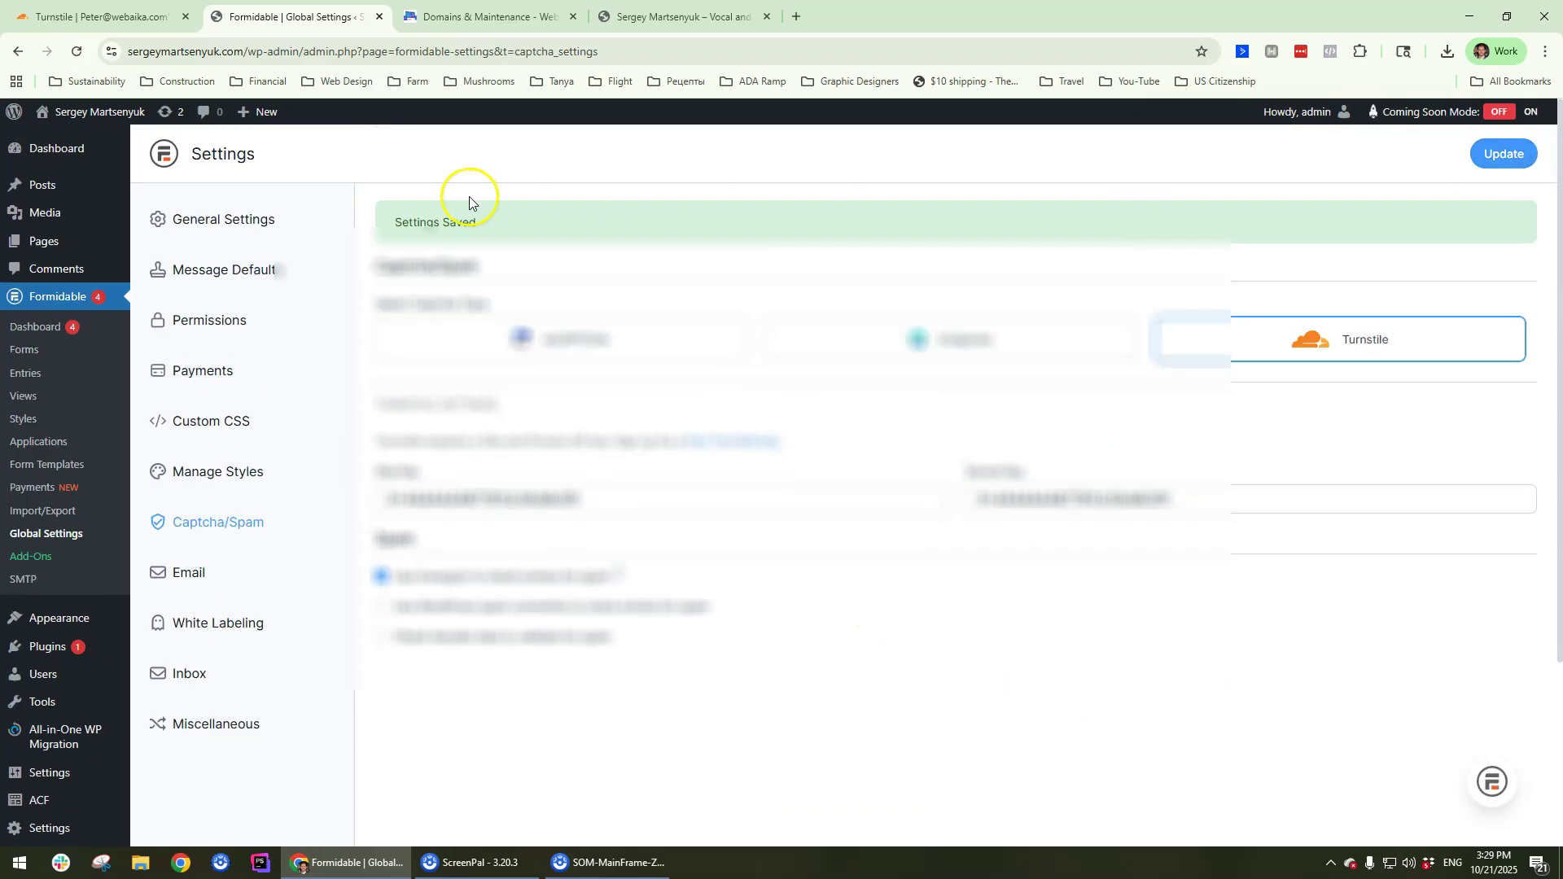
Step: Reload the website's contact page to check its captcha, comparing it with the created widget's page in Cloudflare
left_click(680, 16)
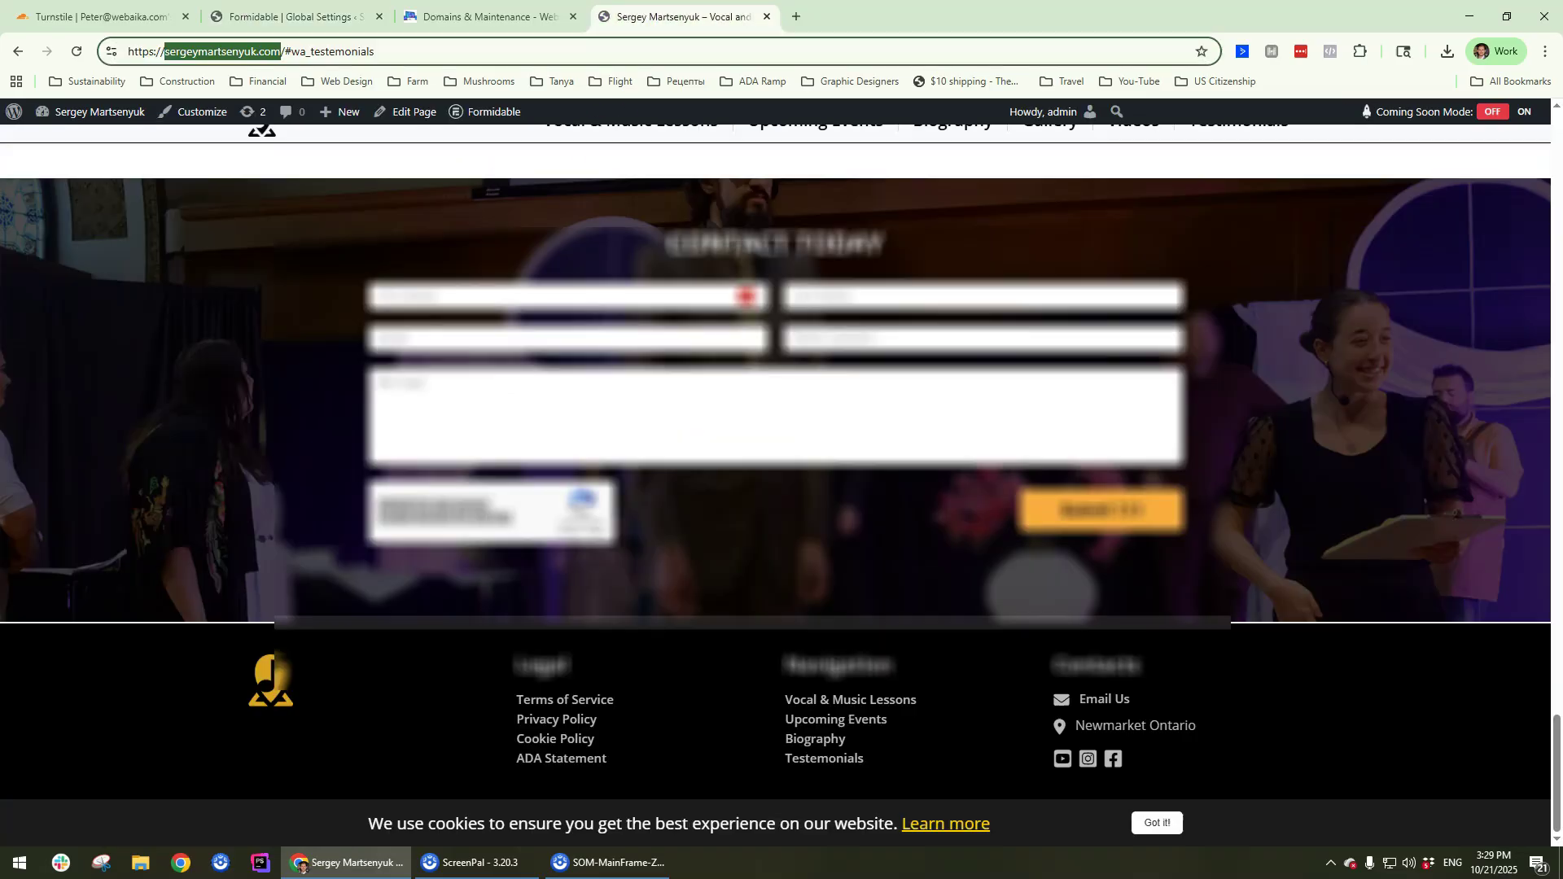
left_click(77, 52)
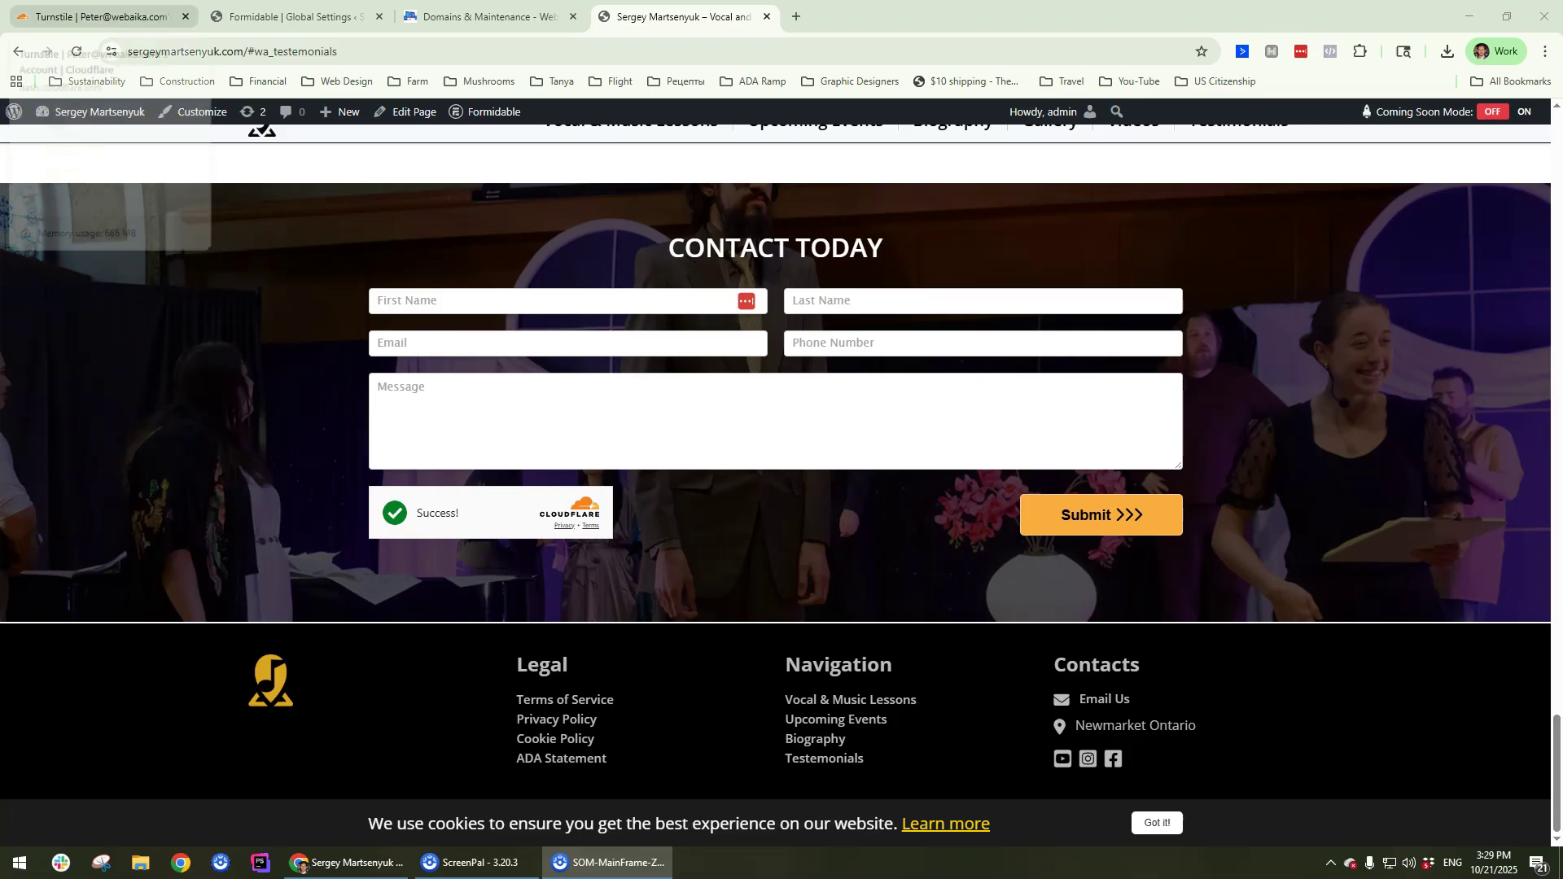
left_click(118, 12)
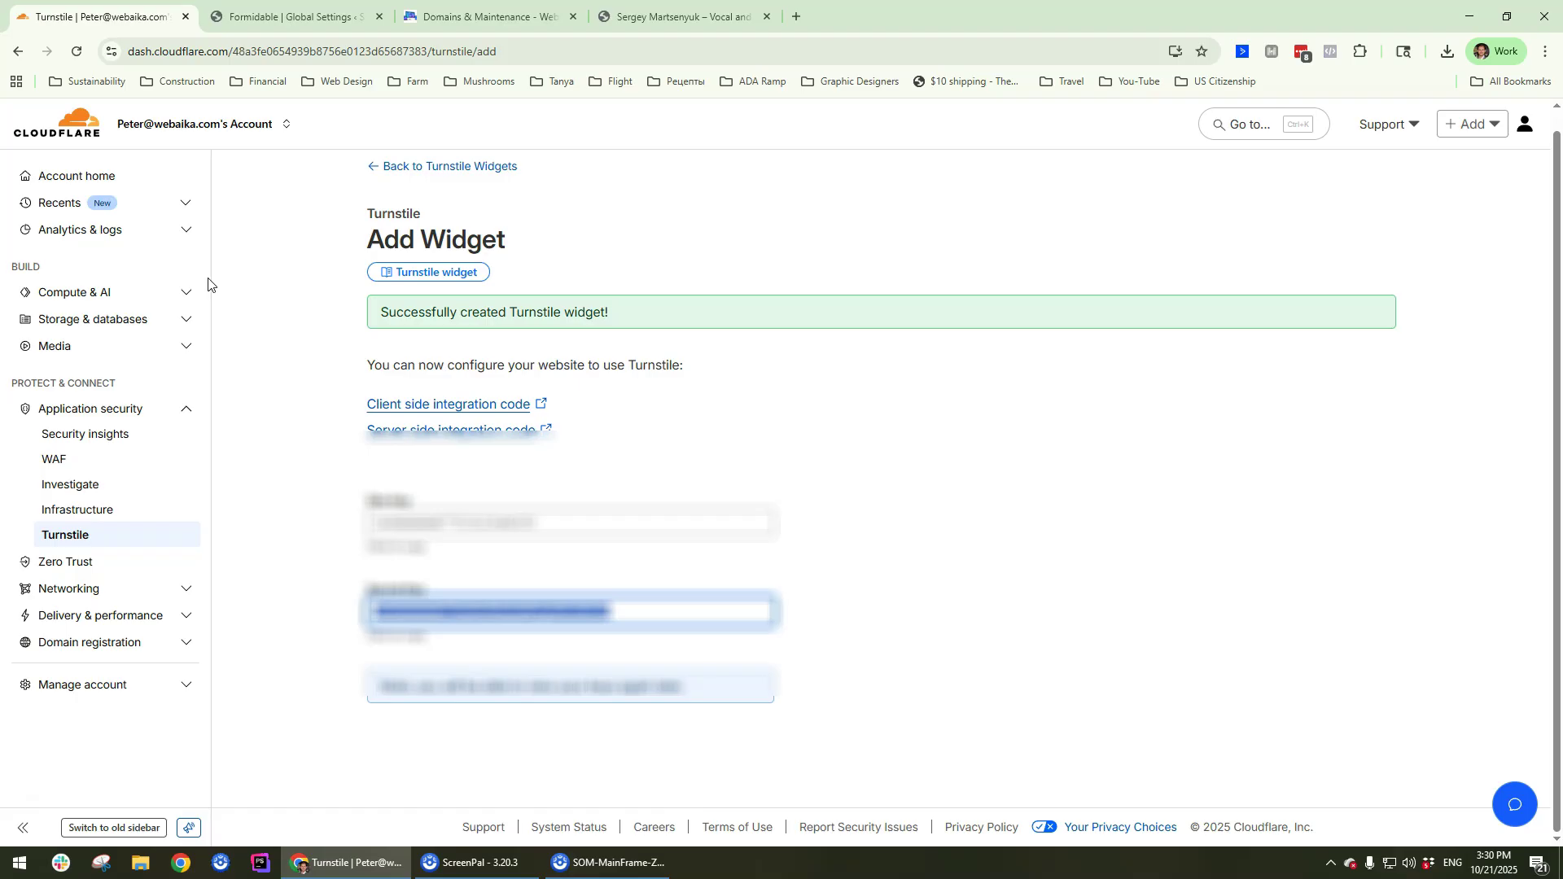
left_click(682, 16)
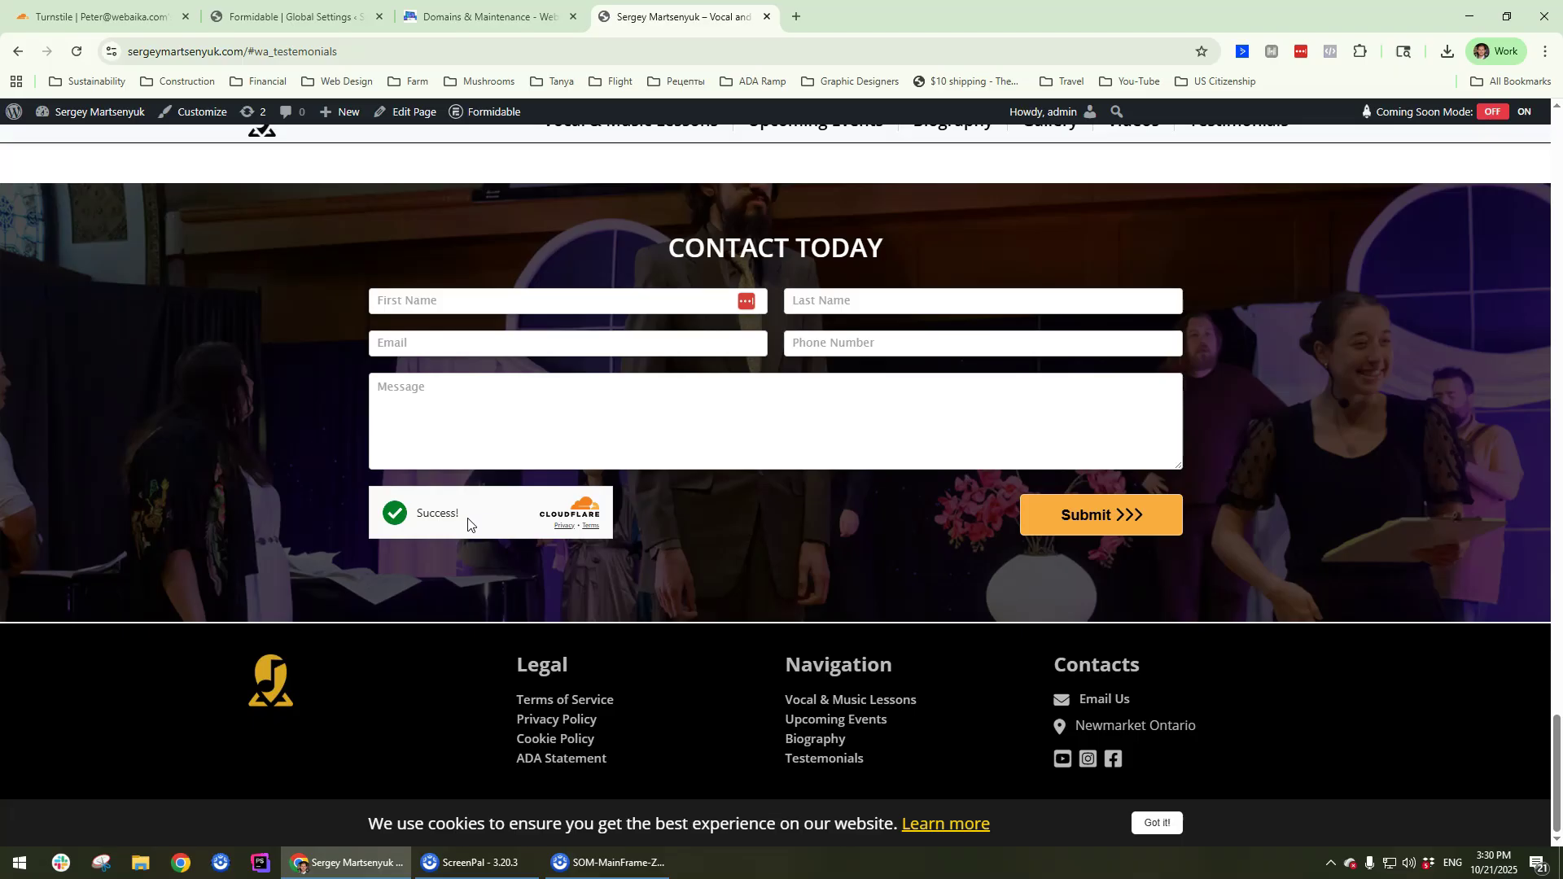
Step: Review the Standard WP Maintenance plan on the Web Aika maintenance page and return to the website's contact form
left_click(489, 16)
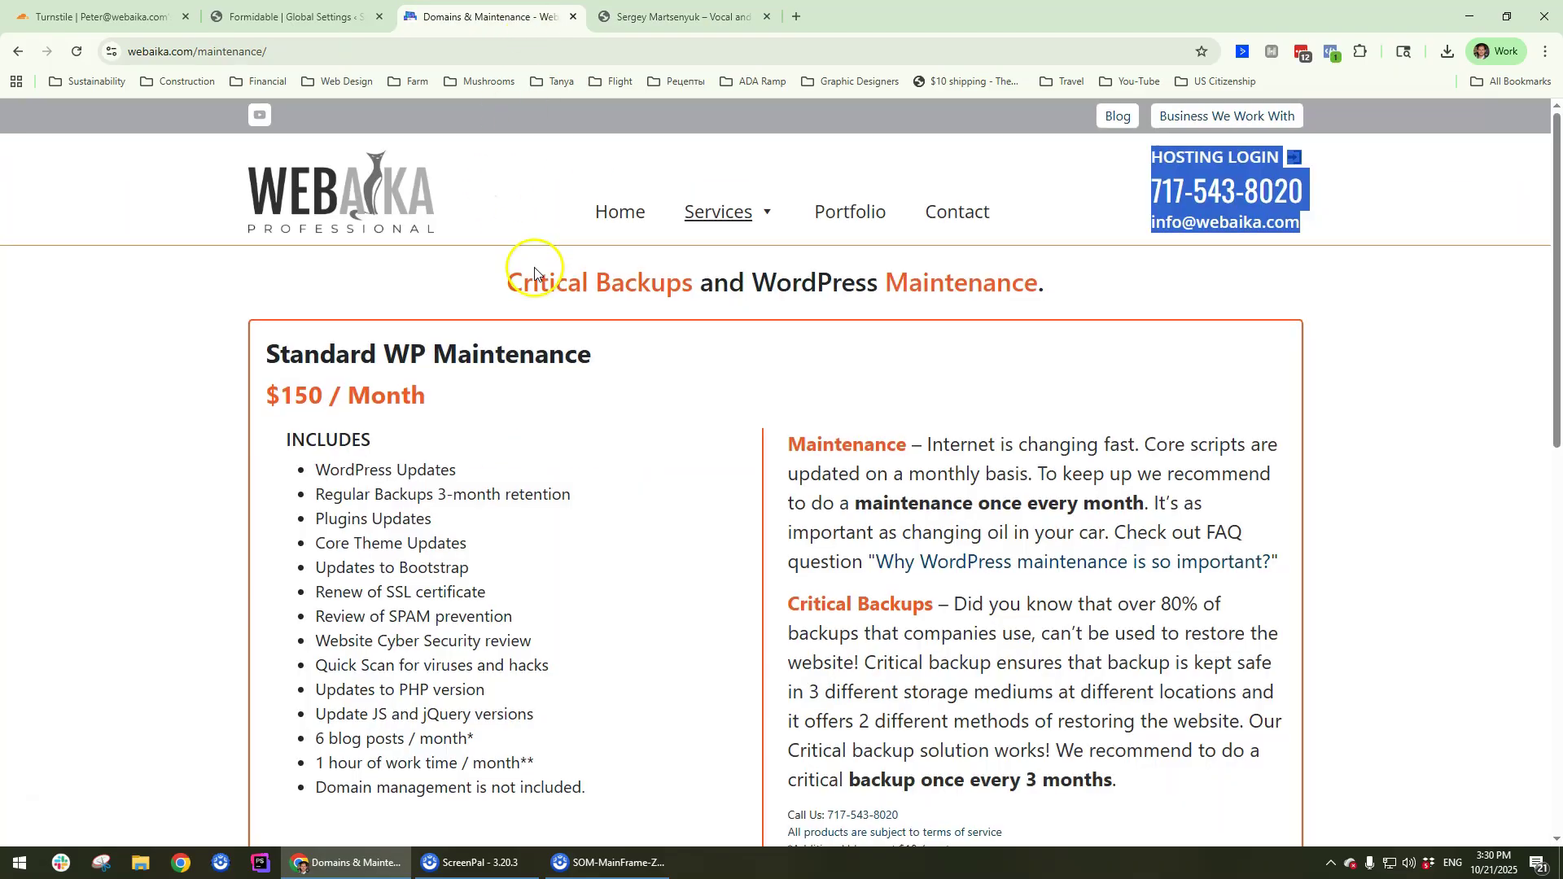
scroll(521, 294, "down", 2)
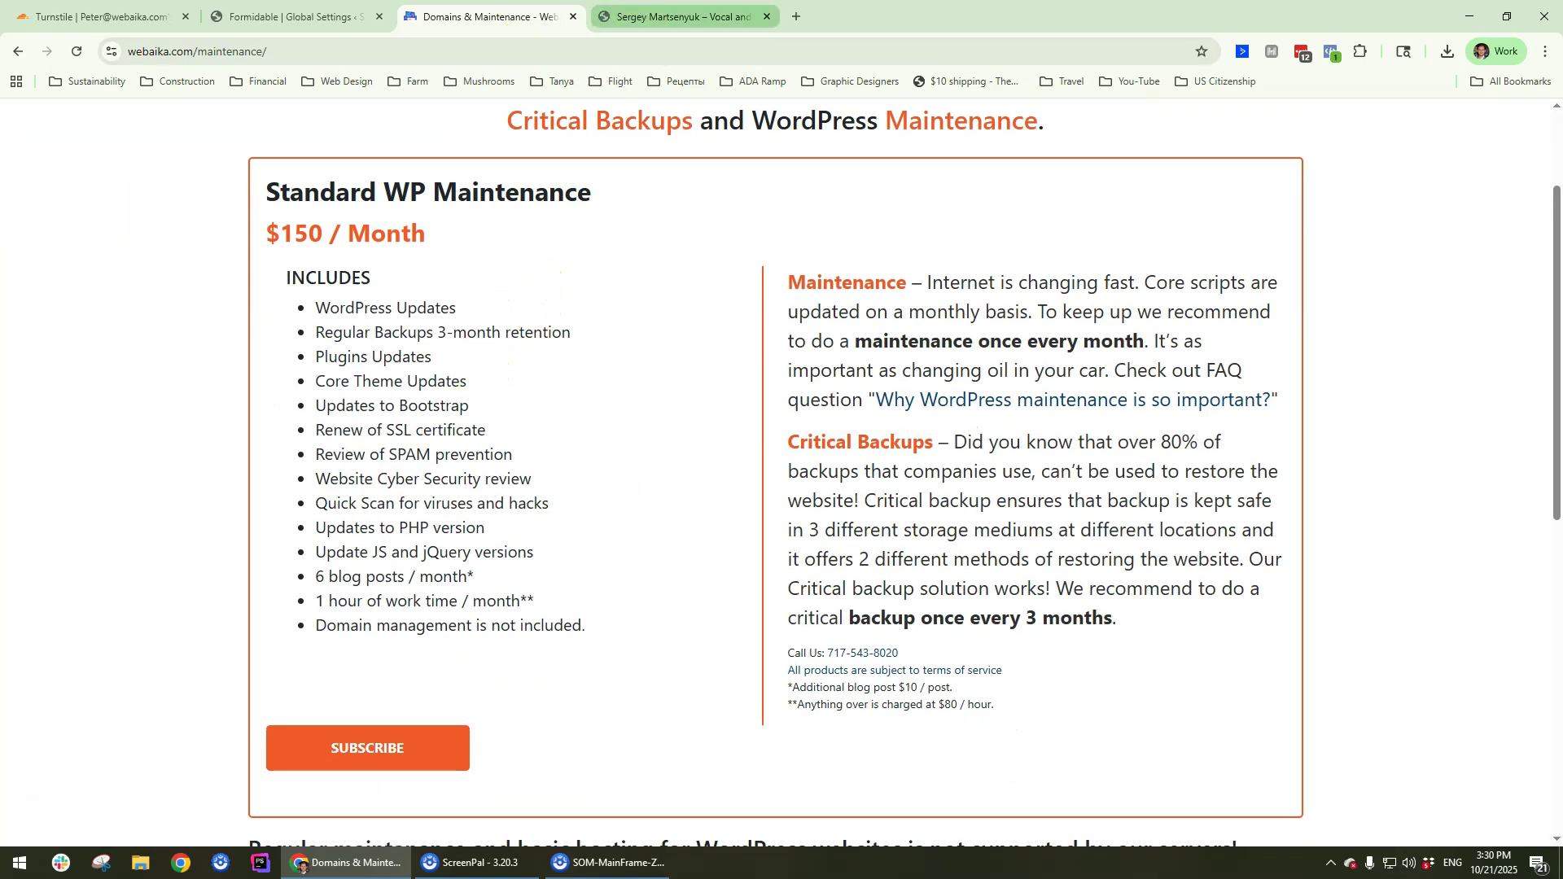
left_click(682, 16)
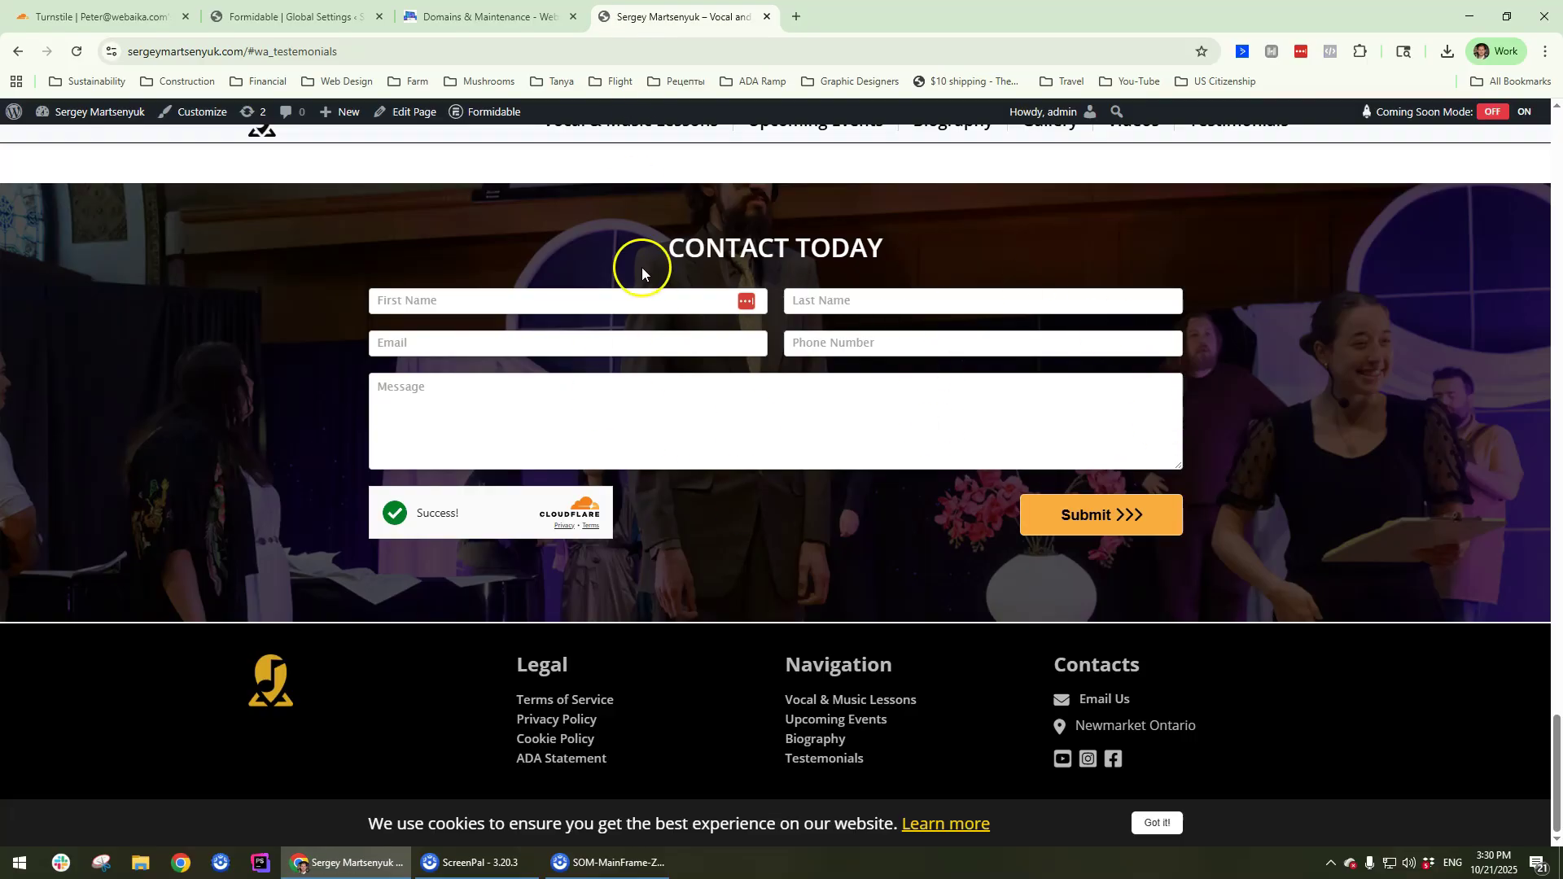